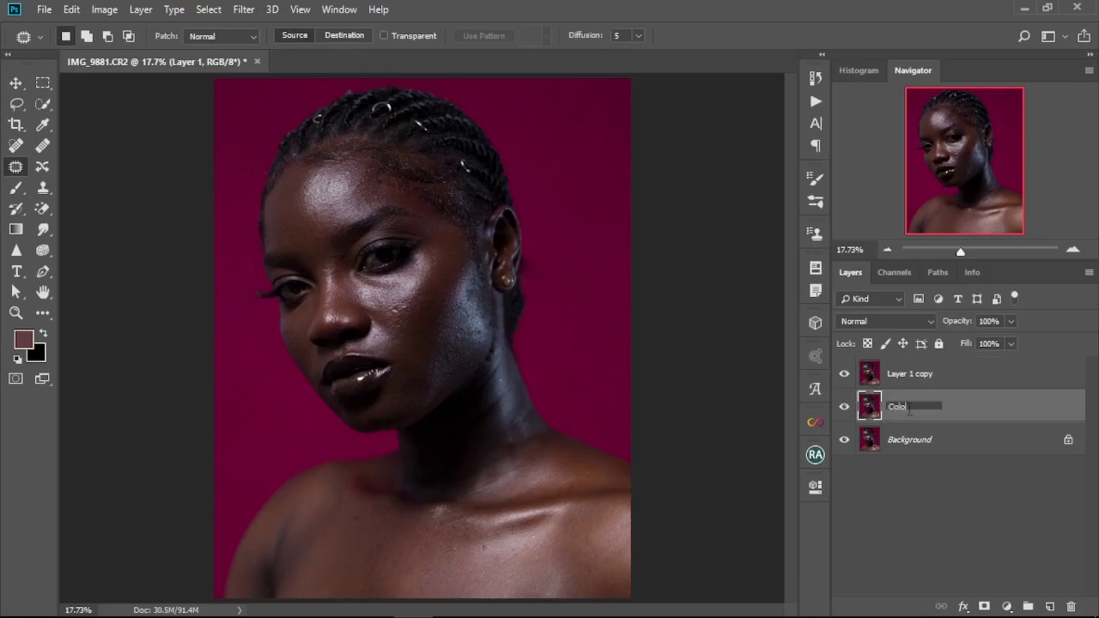
# Name the lower duplicate layer "Color" and the upper duplicate layer "Texture".
pyautogui.press('Return')
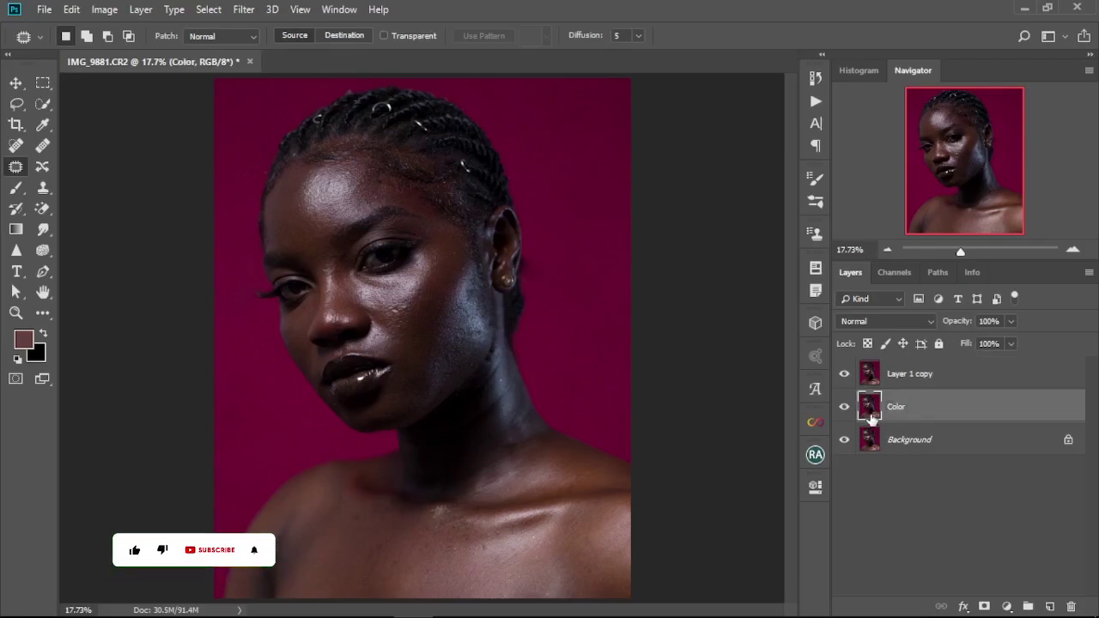
pyautogui.doubleClick(903, 374)
pyautogui.press('BackSpace')
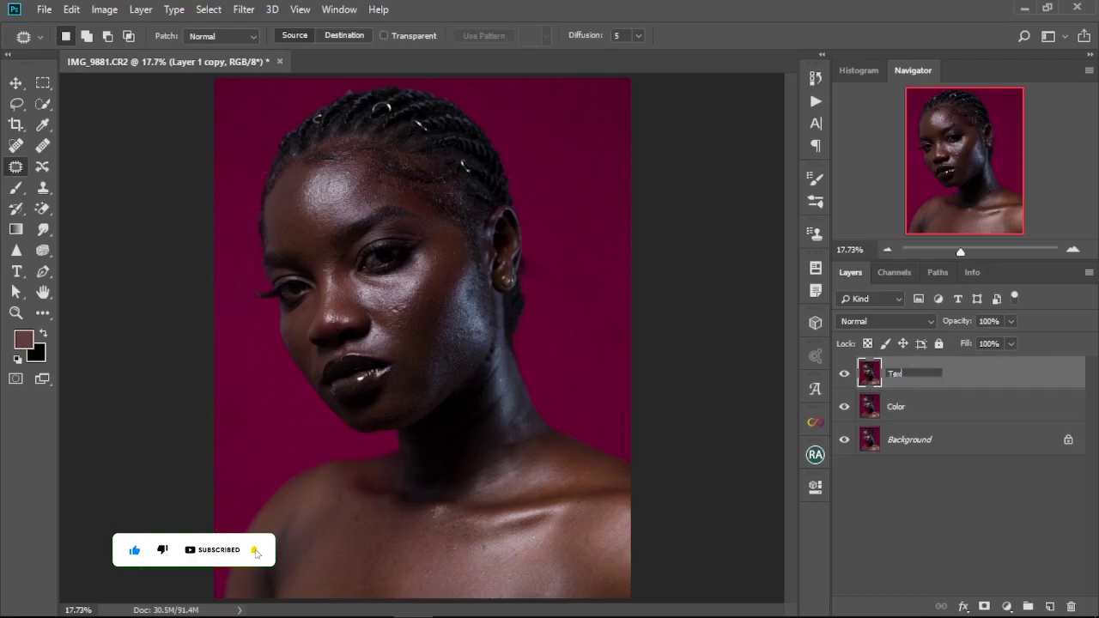
pyautogui.write('Texture')
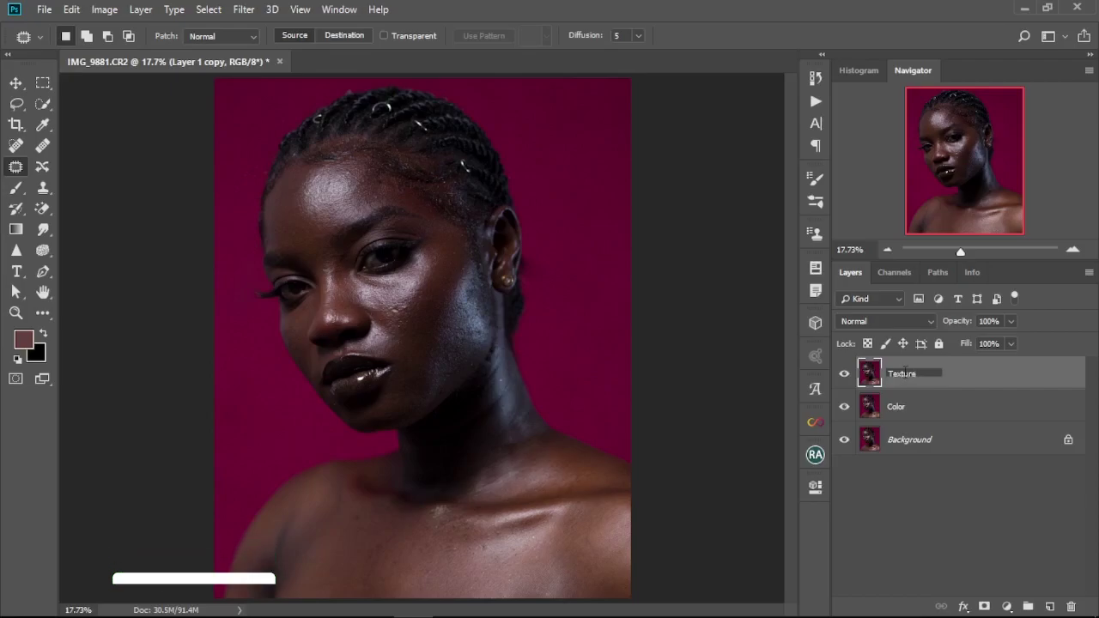
pyautogui.press('Return')
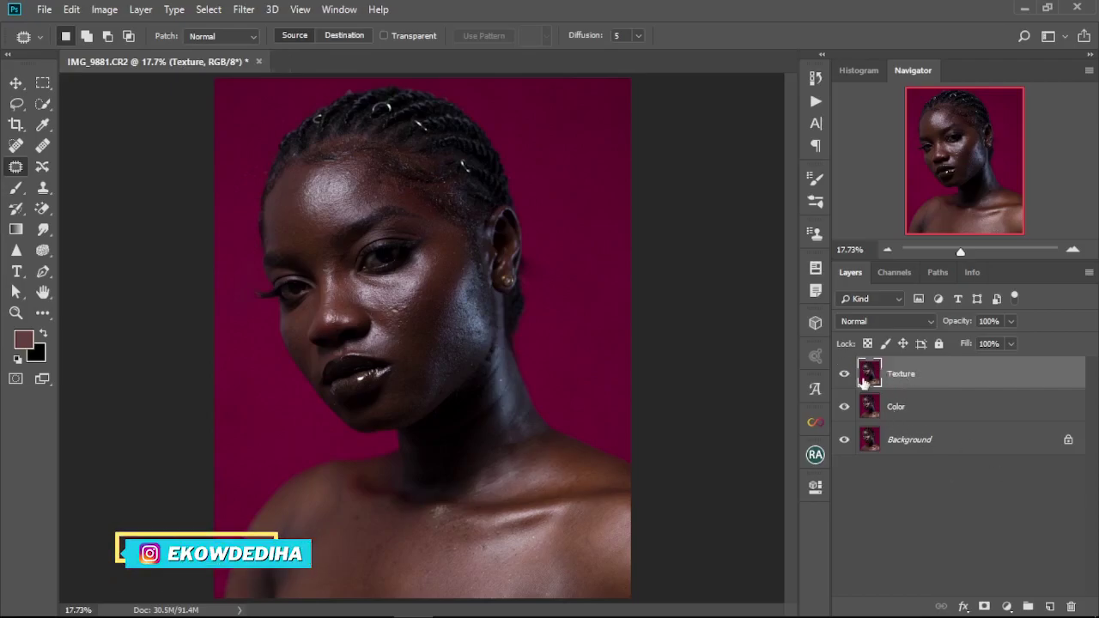
# Hide the Texture layer and apply a Gaussian Blur with a 6.0-pixel radius to the Color layer.
pyautogui.click(844, 378)
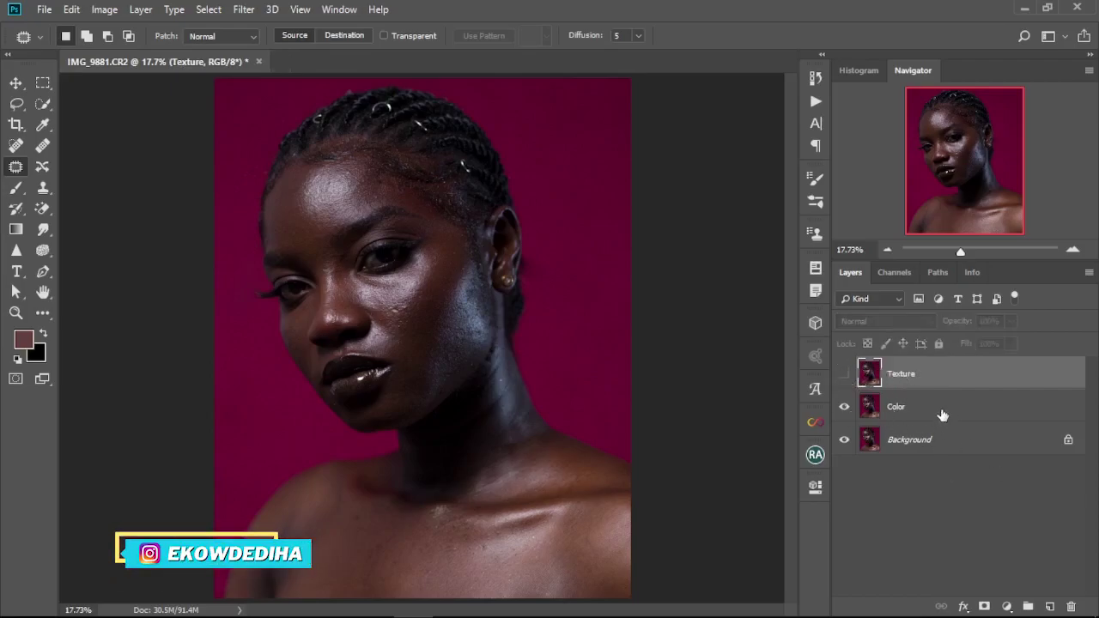
pyautogui.click(942, 415)
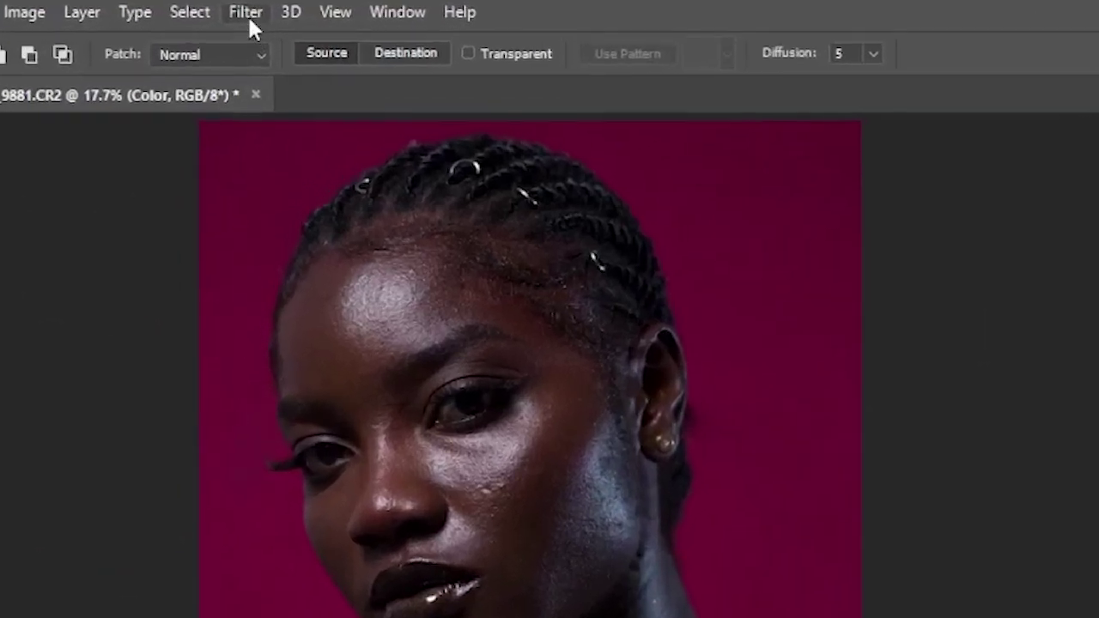
pyautogui.click(243, 9)
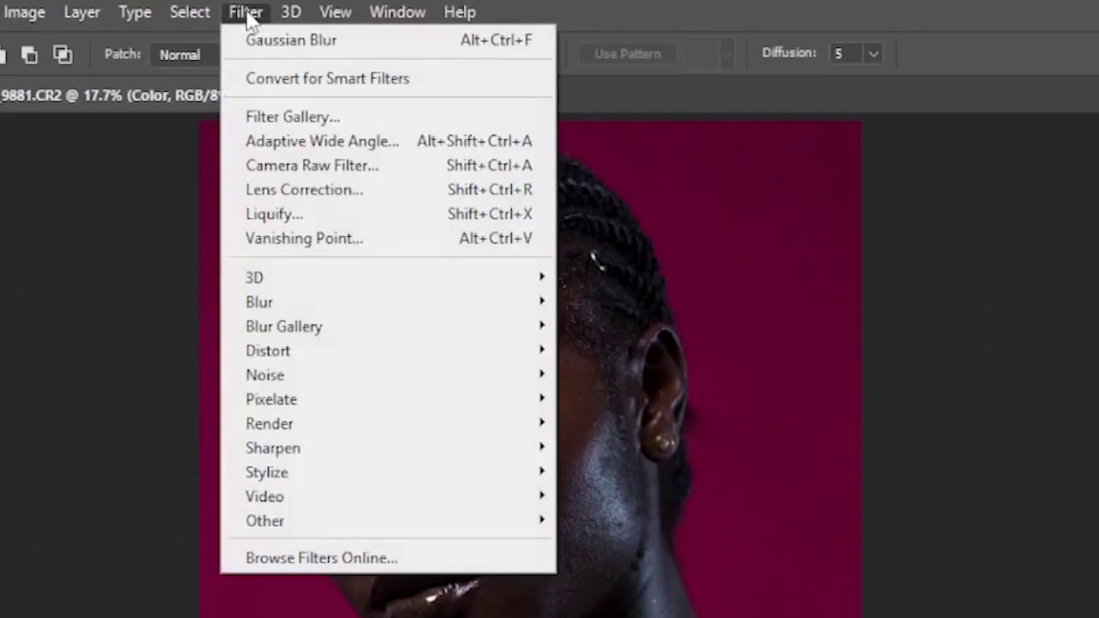
pyautogui.moveTo(273, 303)
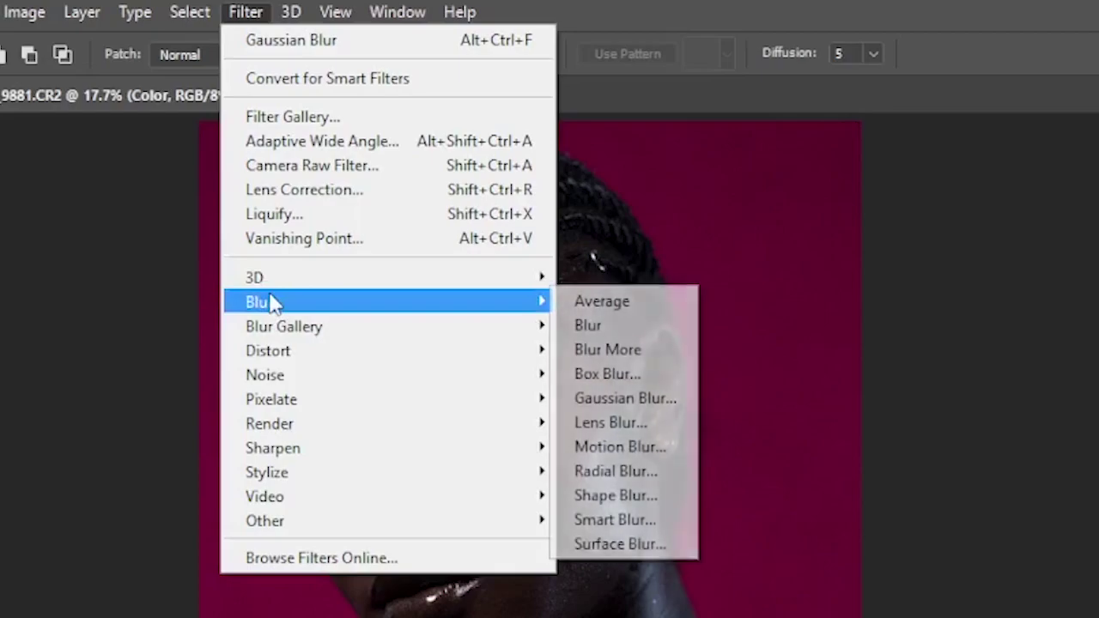
pyautogui.click(640, 398)
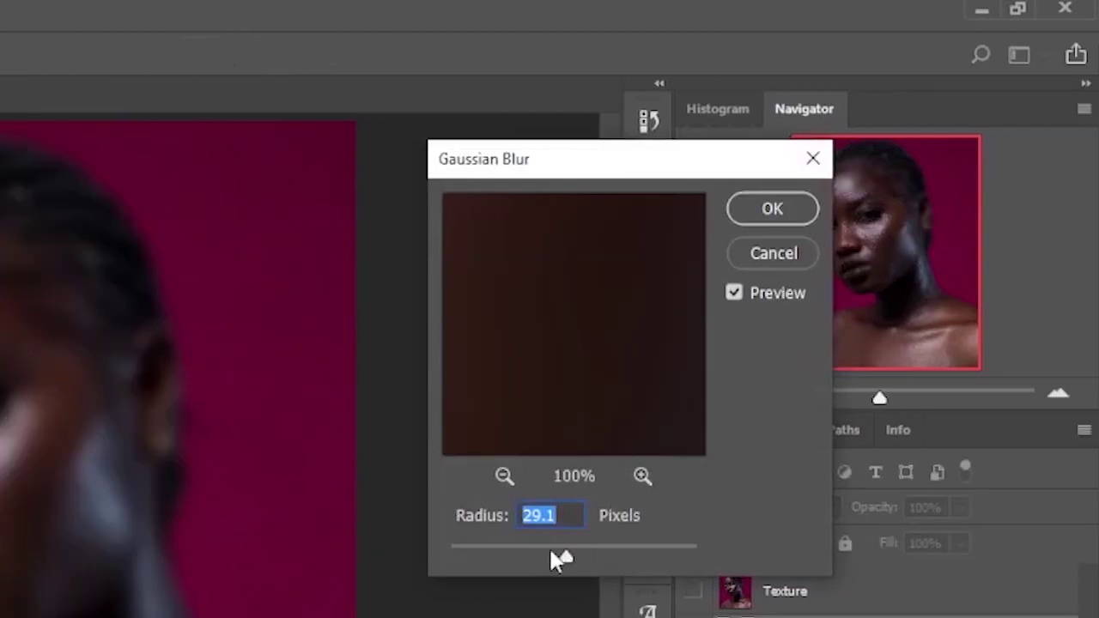
pyautogui.moveTo(567, 559); pyautogui.dragTo(523, 560)
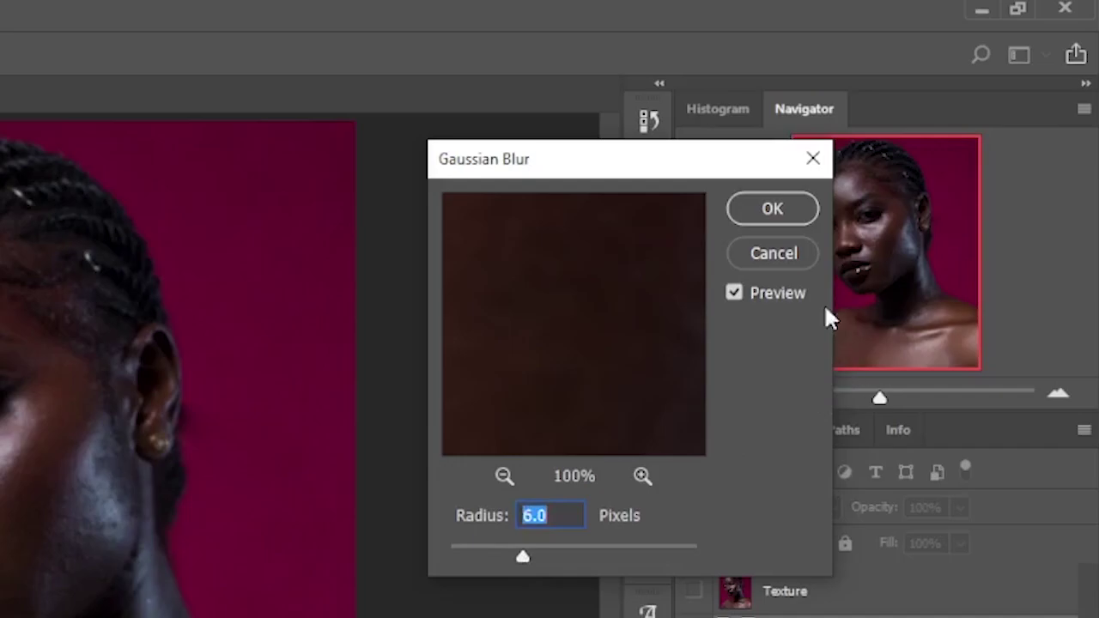
pyautogui.click(777, 206)
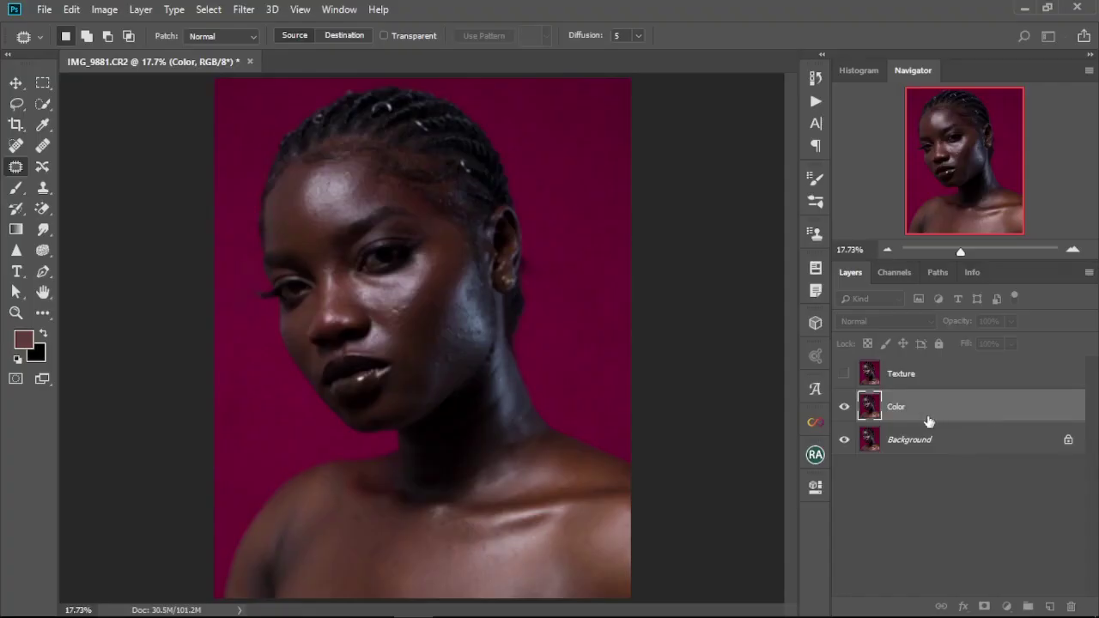
# Show the Texture layer and run Apply Image on it with the Color layer as source, Subtract blending, scale 2 and offset 128.
pyautogui.click(915, 380)
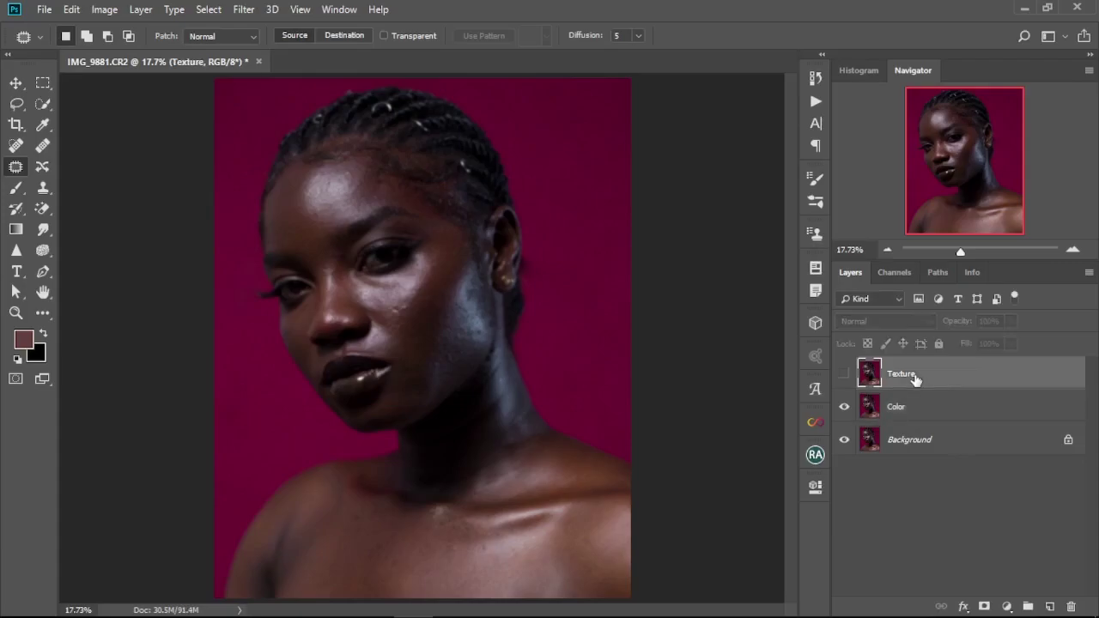
pyautogui.click(846, 375)
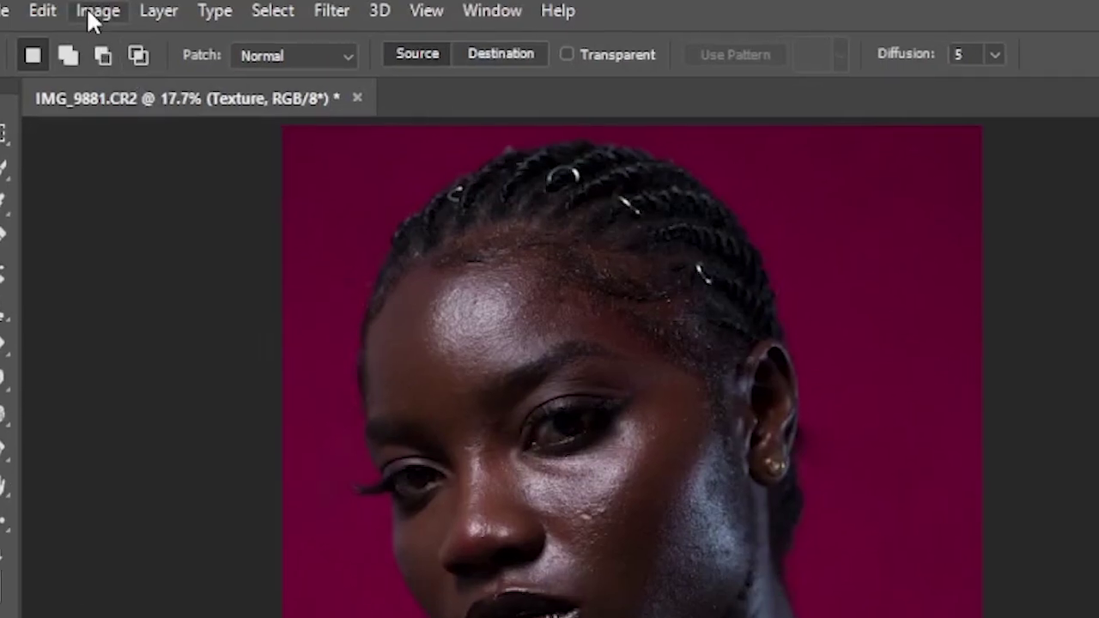
pyautogui.click(102, 11)
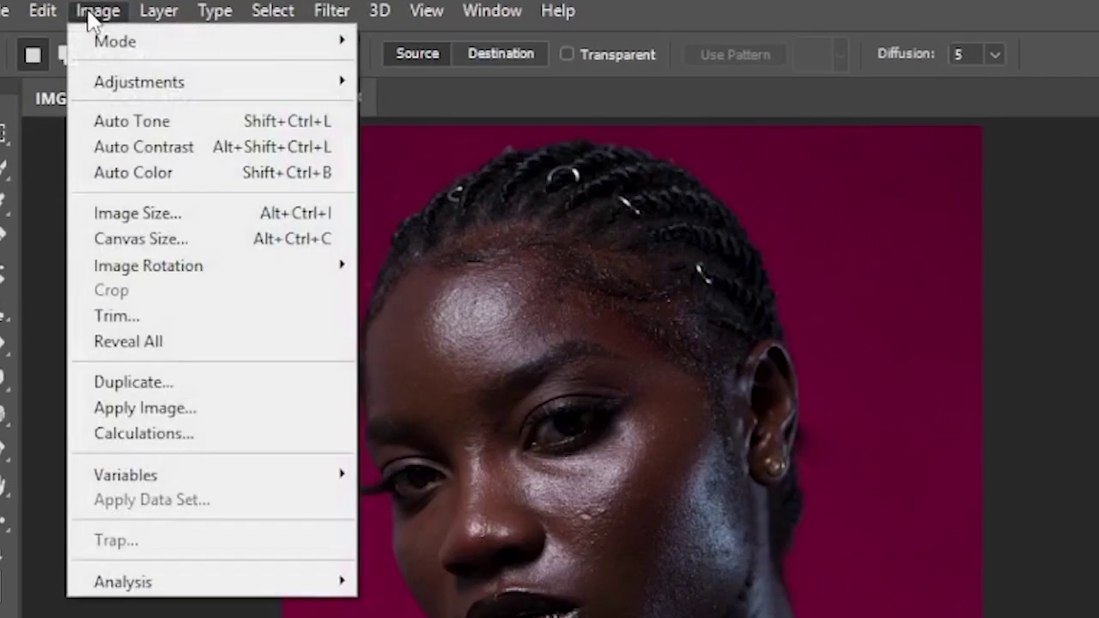
pyautogui.click(147, 411)
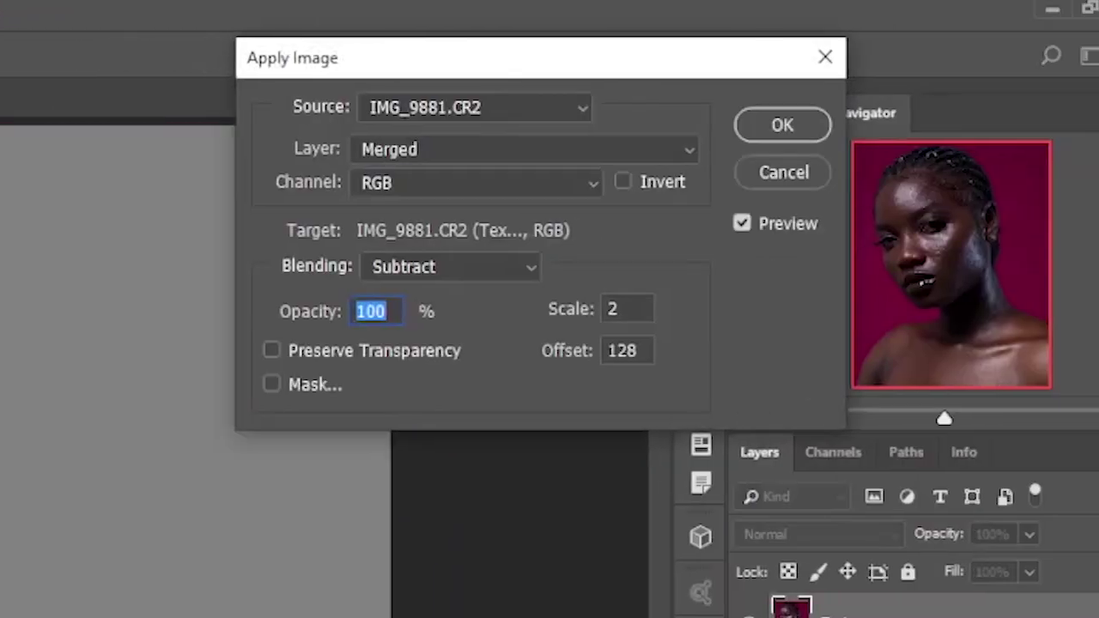
pyautogui.click(673, 153)
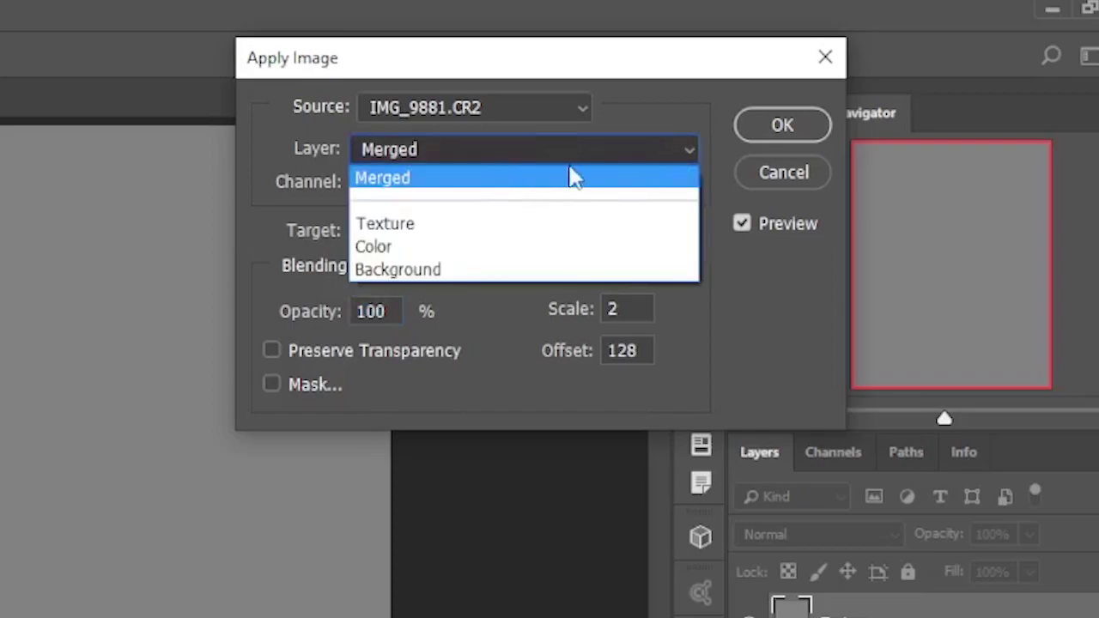
pyautogui.click(438, 249)
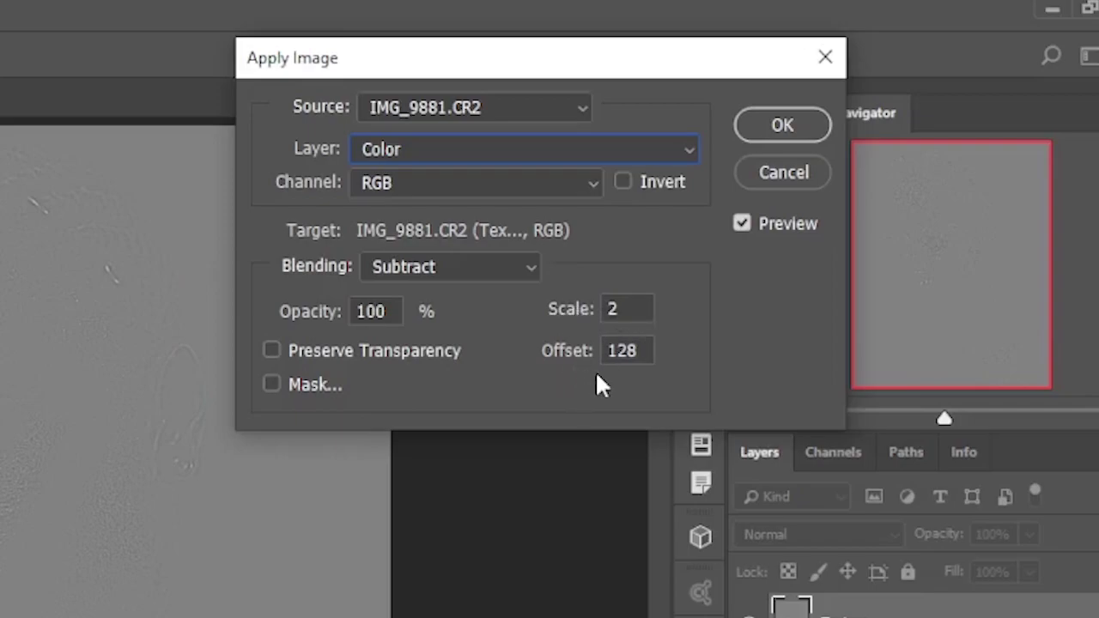
pyautogui.click(785, 120)
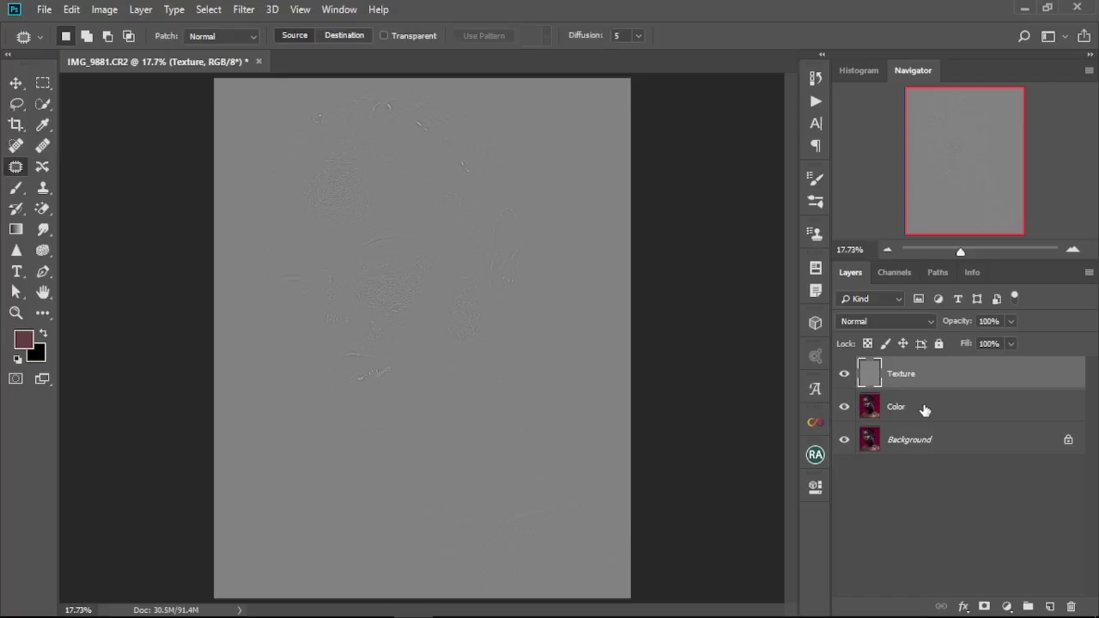
# Set the Texture layer's blend mode to Linear Light.
pyautogui.keyDown('shift'); pyautogui.click(924, 411); pyautogui.keyUp('shift')
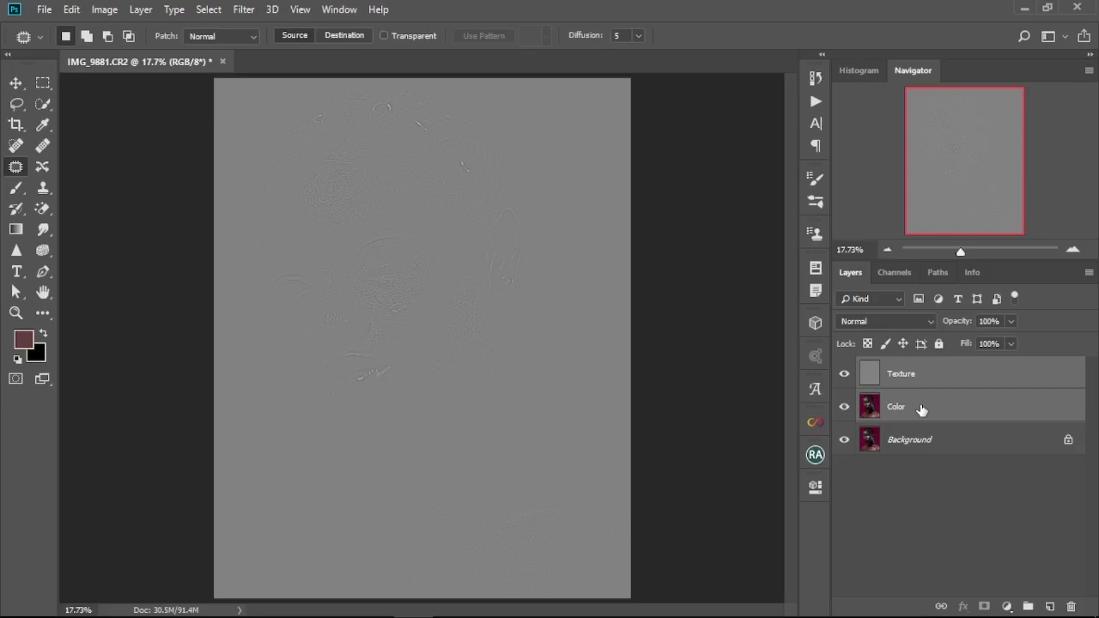
pyautogui.click(948, 378)
pyautogui.click(927, 323)
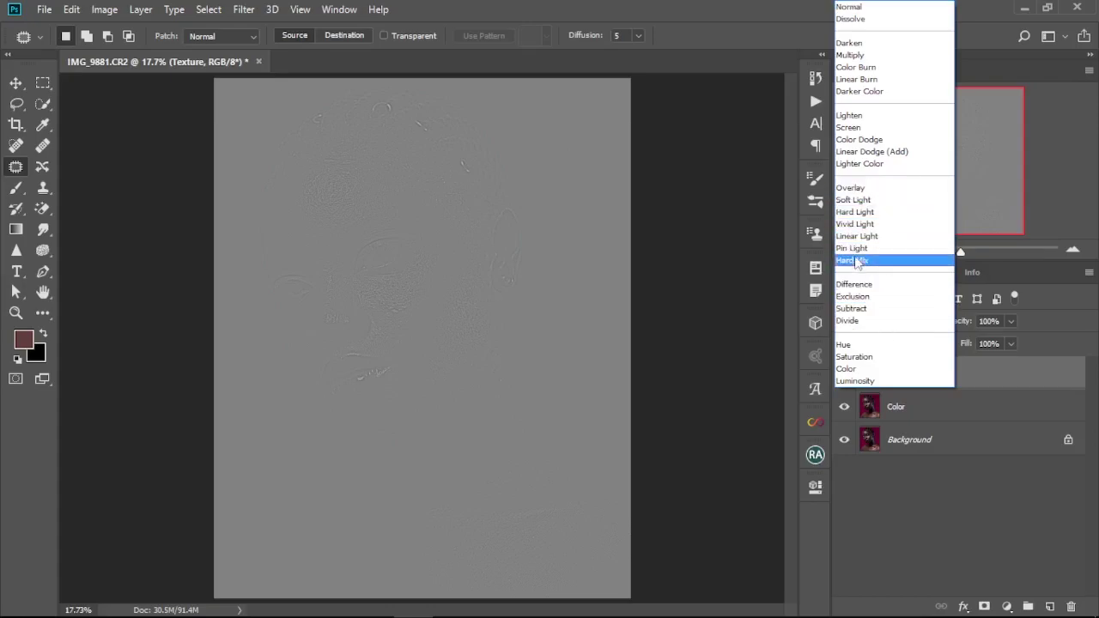
pyautogui.click(877, 237)
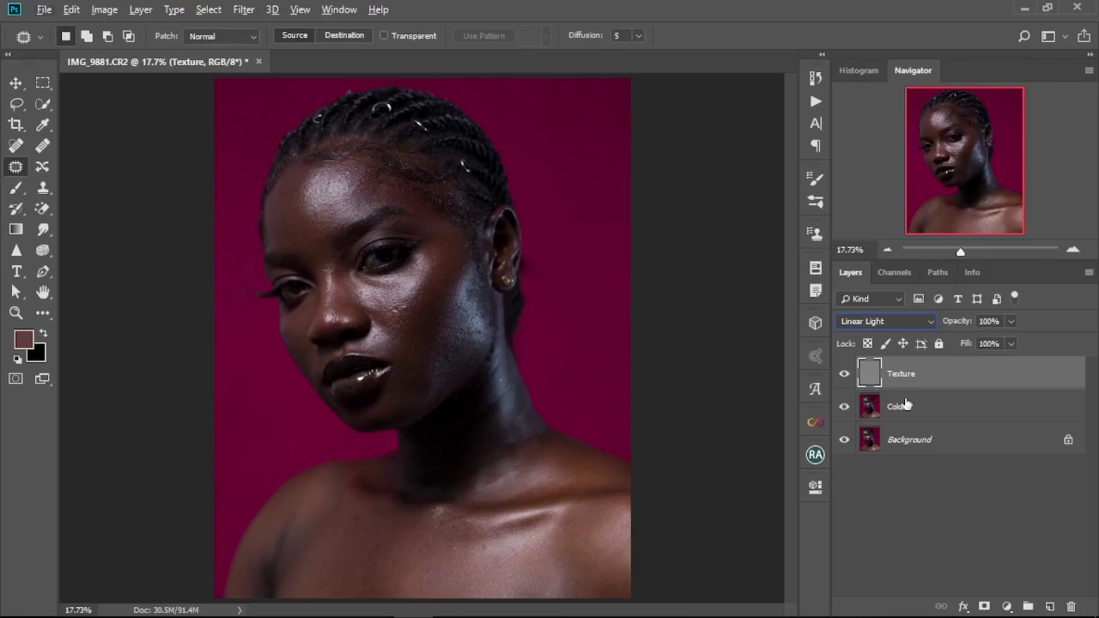
# Group the Texture and Color layers and name the group "Frequency separation".
pyautogui.keyDown('shift'); pyautogui.click(939, 411); pyautogui.keyUp('shift')
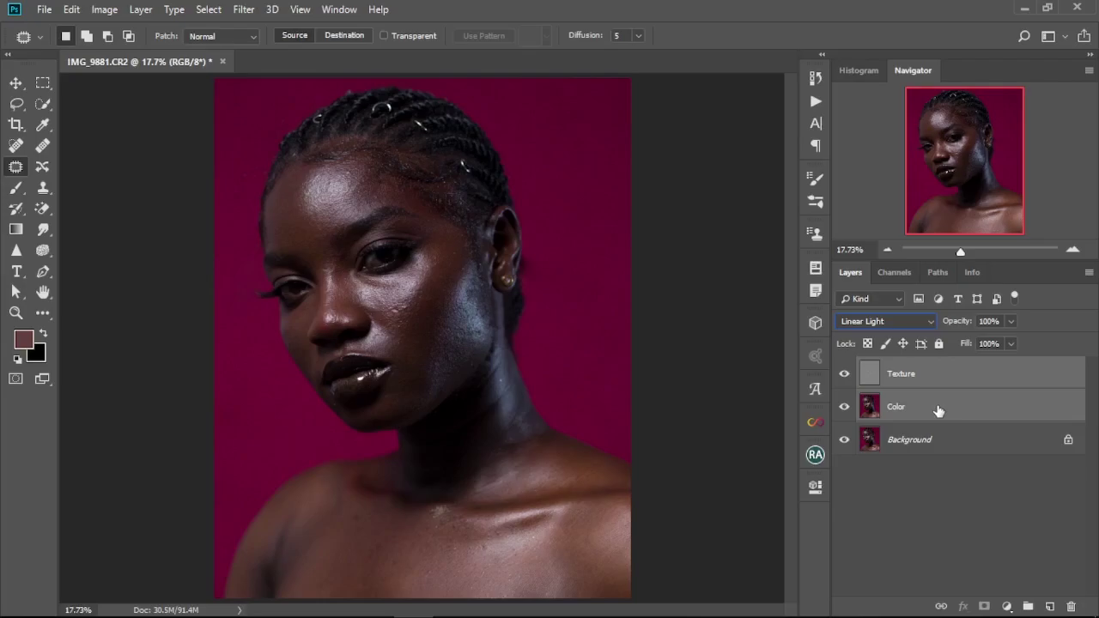
pyautogui.hotkey('ctrl', 'g')
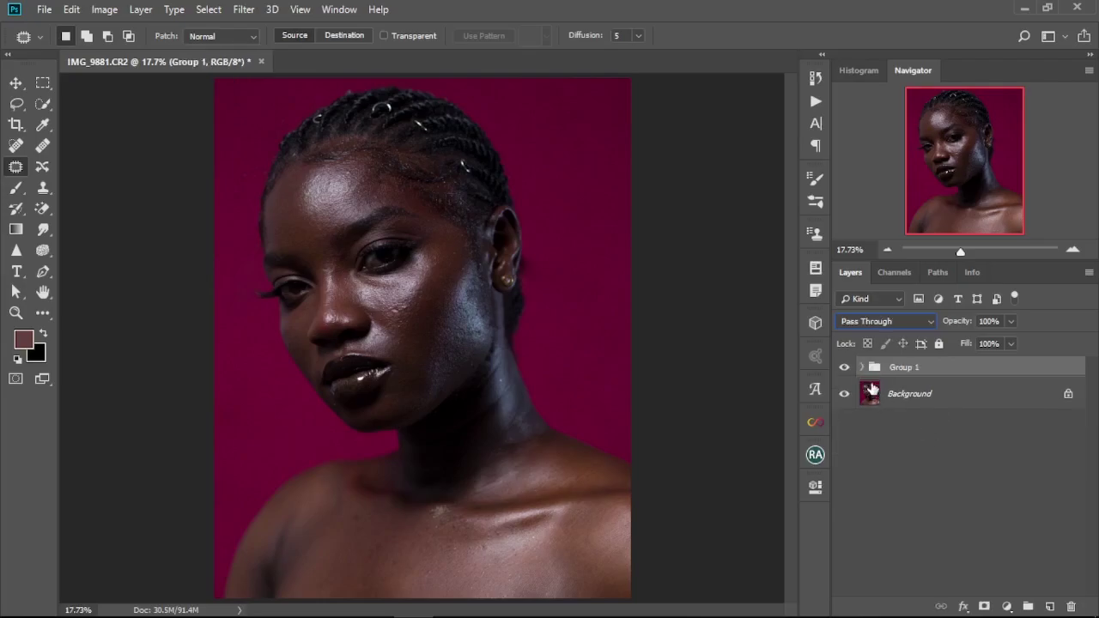
pyautogui.doubleClick(908, 368)
pyautogui.press('BackSpace')
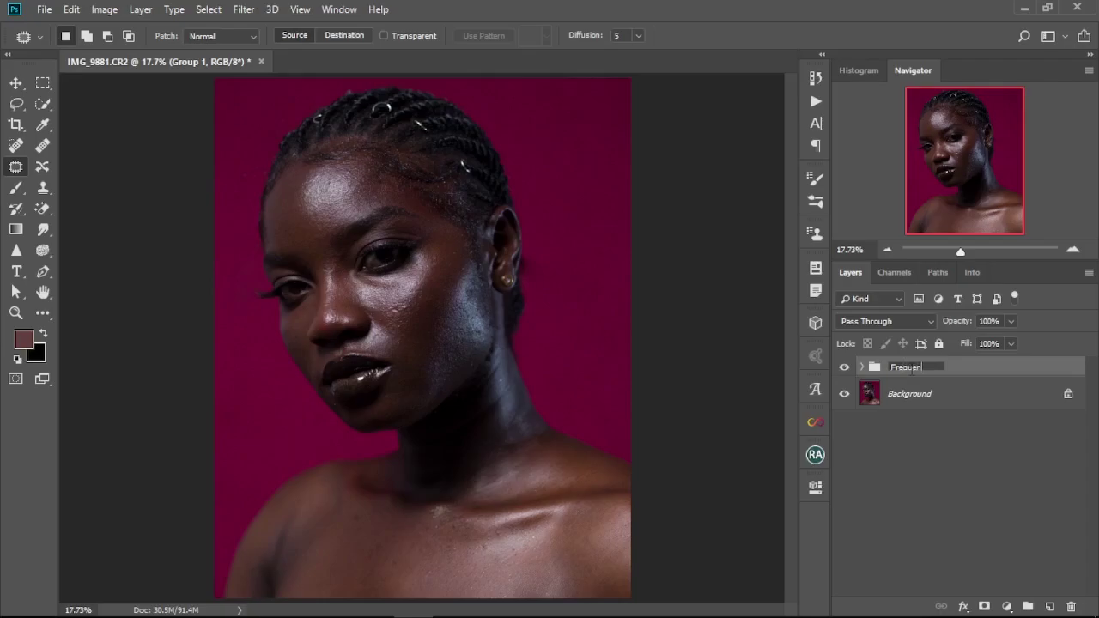
pyautogui.write('Frequency separation')
pyautogui.press('Return')
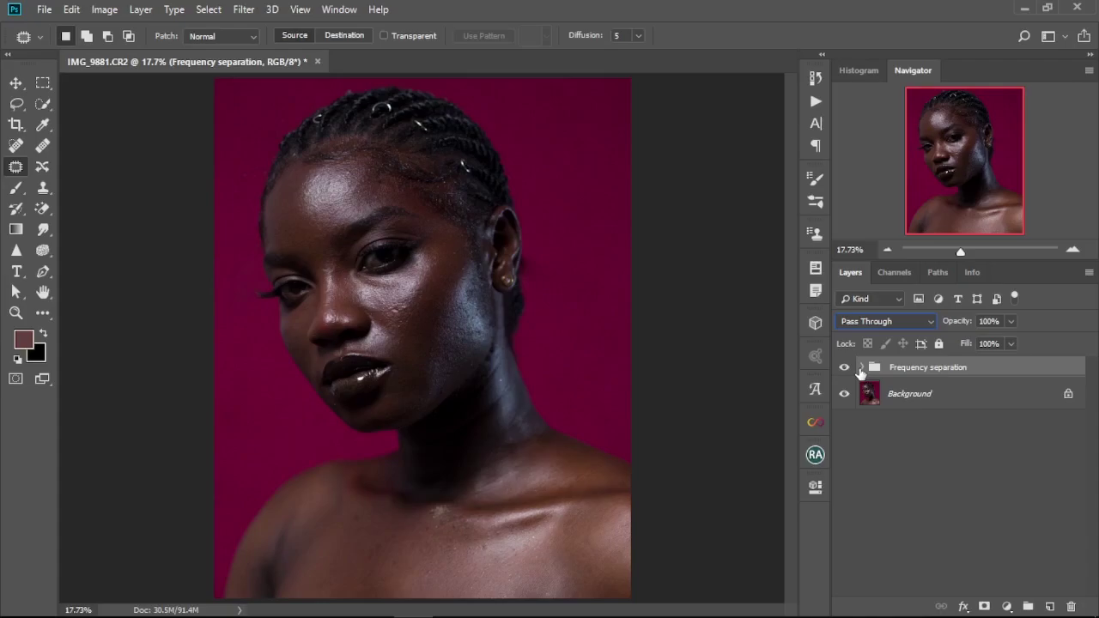
# Expand the Frequency separation group and add an empty layer named "tones" directly above the Color layer.
pyautogui.click(860, 367)
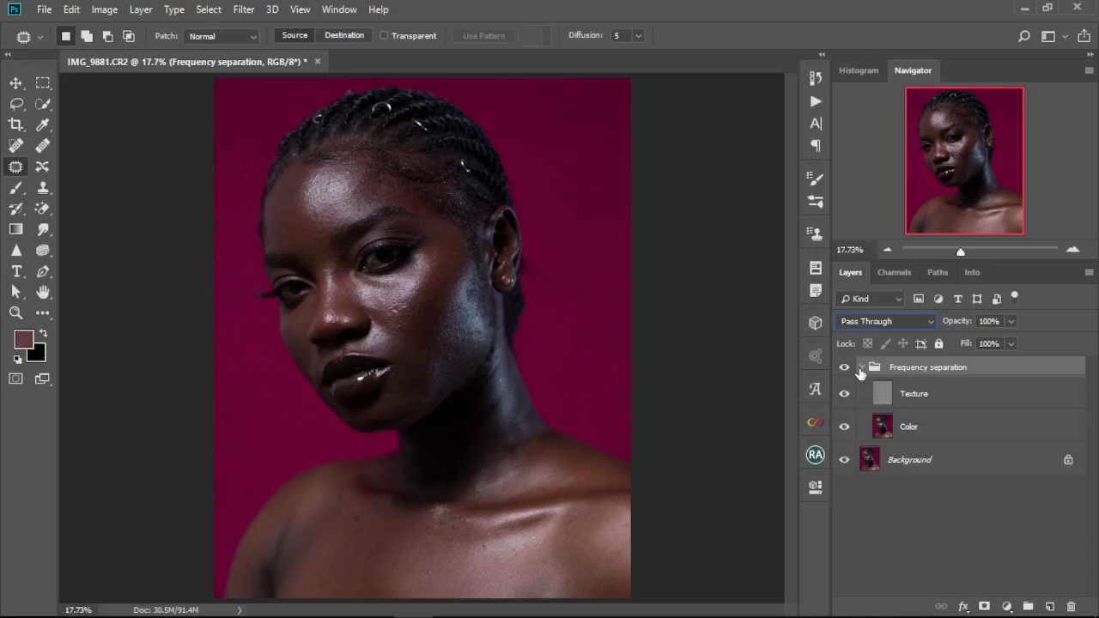
pyautogui.click(951, 430)
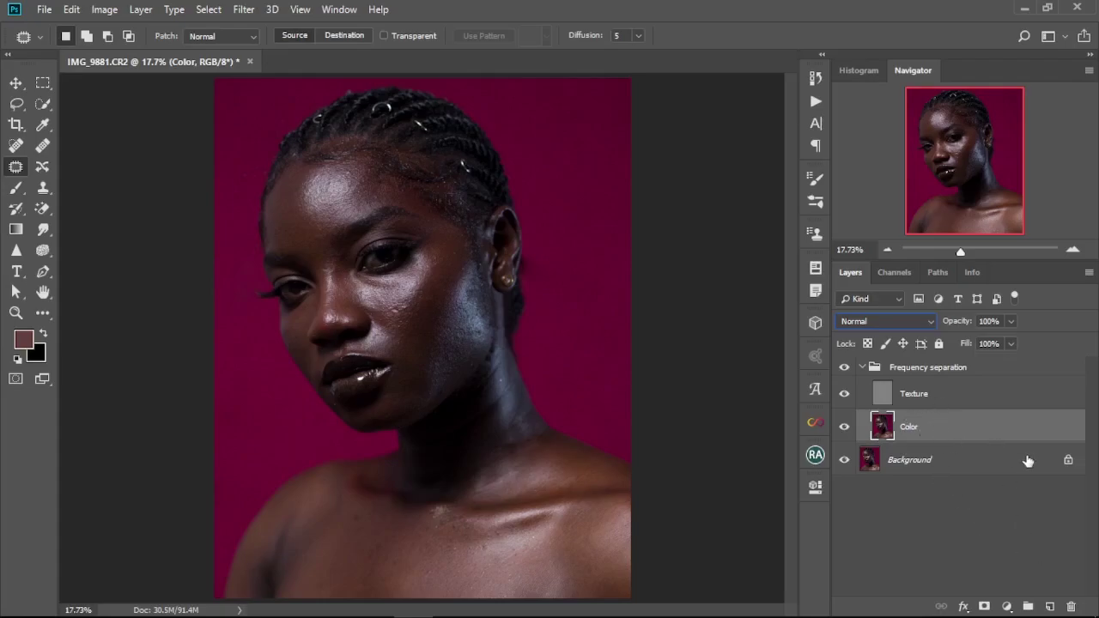
pyautogui.click(1048, 606)
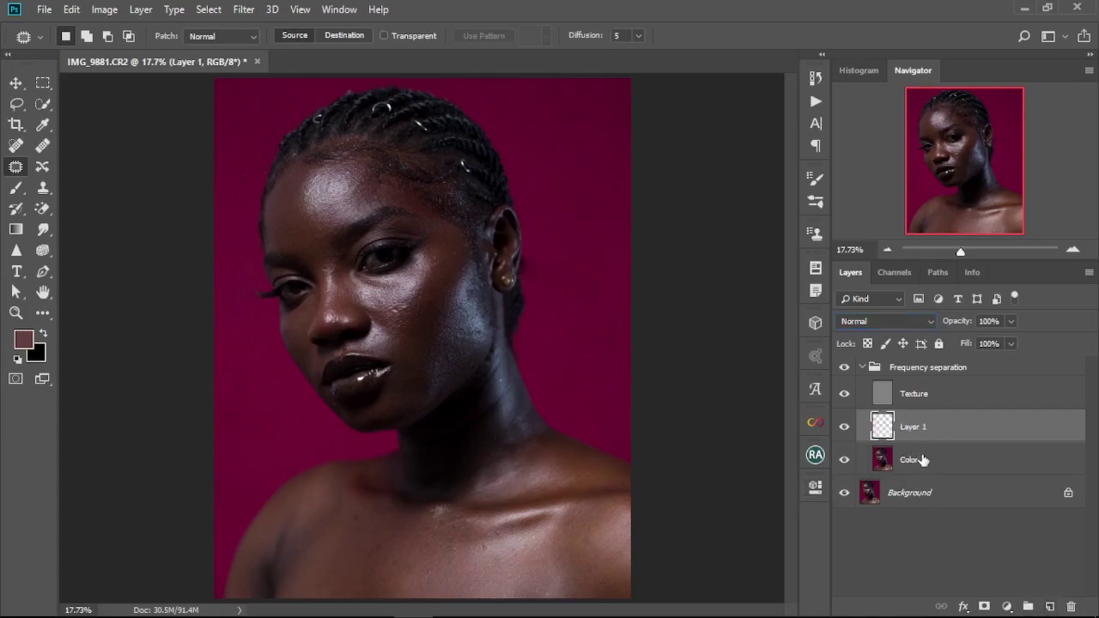
pyautogui.doubleClick(912, 427)
pyautogui.press('BackSpace')
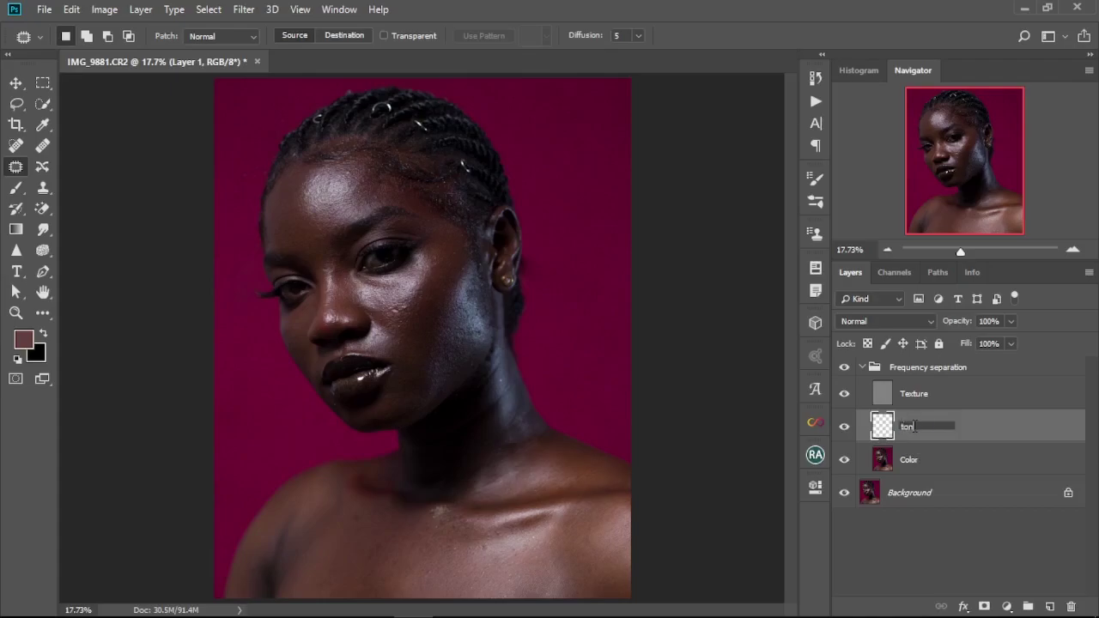
pyautogui.press('Return')
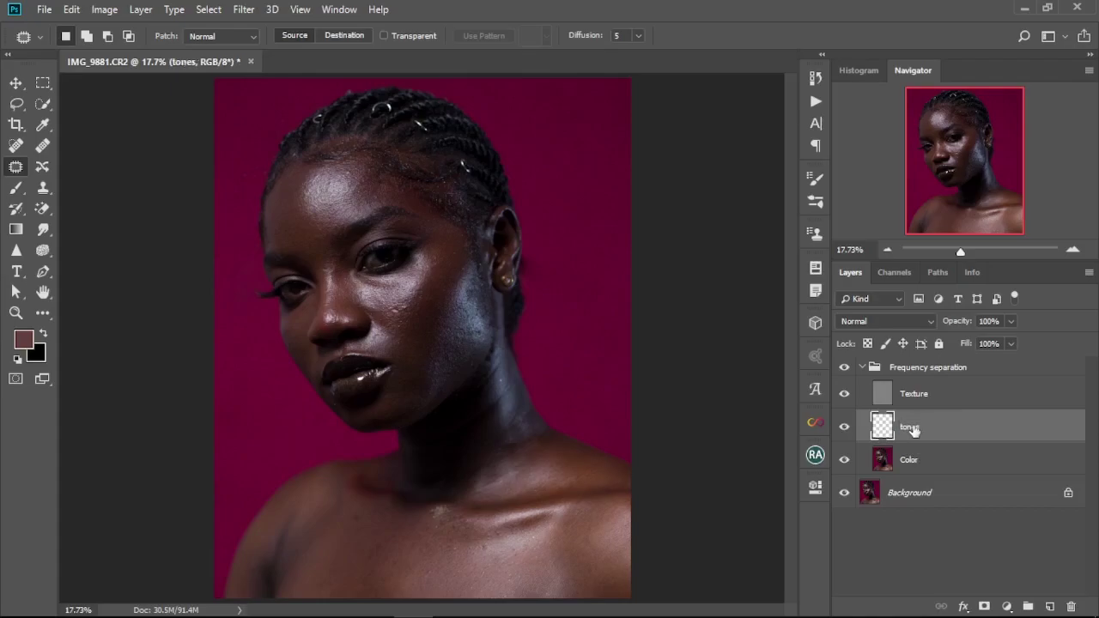
# Select the Color layer and set up the Lasso tool with a feather of 11 px.
pyautogui.click(937, 464)
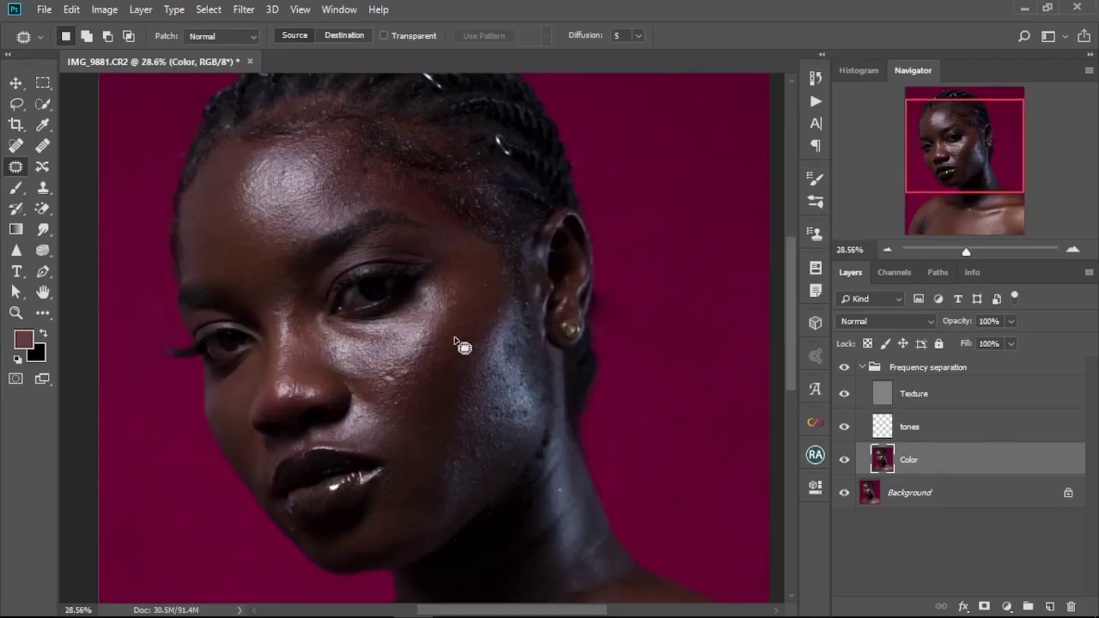
pyautogui.scroll(2, 429, 343)
pyautogui.click(16, 104)
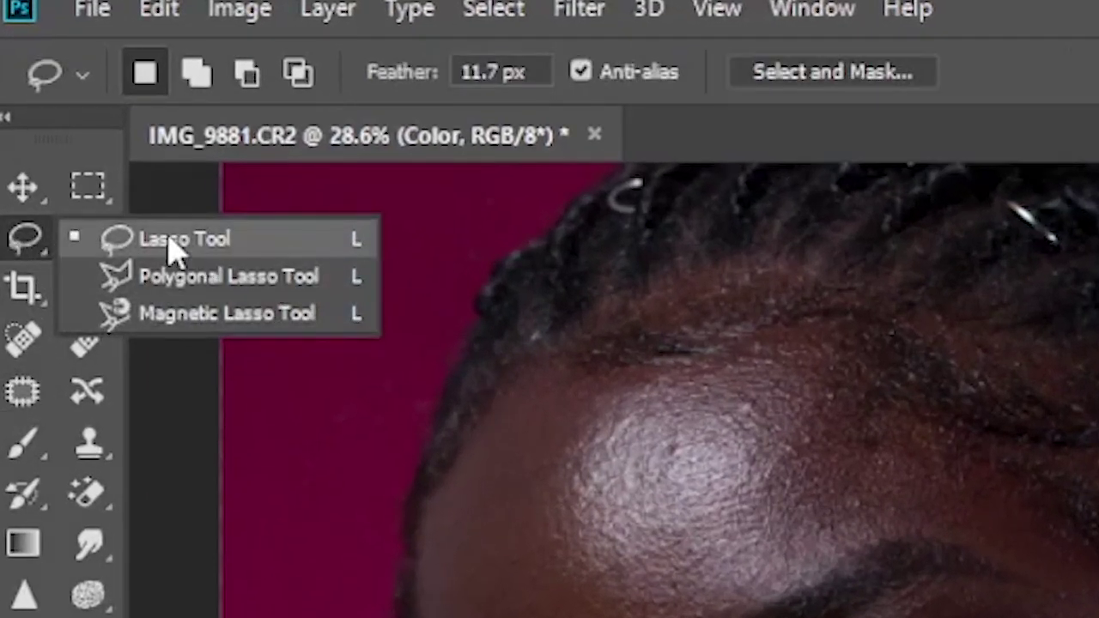
pyautogui.click(170, 243)
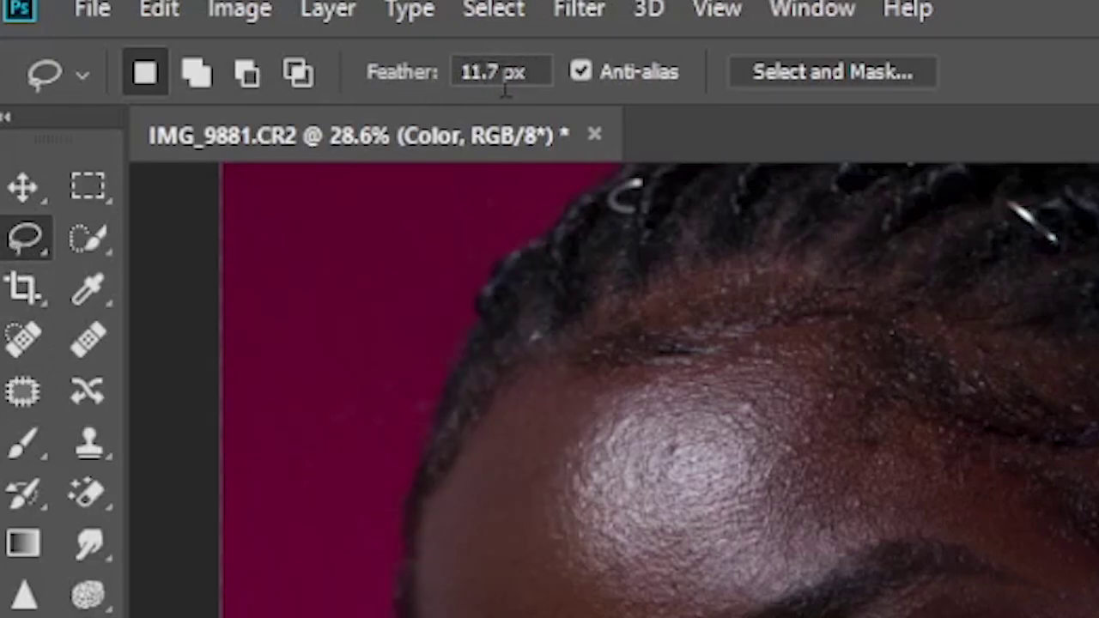
pyautogui.click(517, 72)
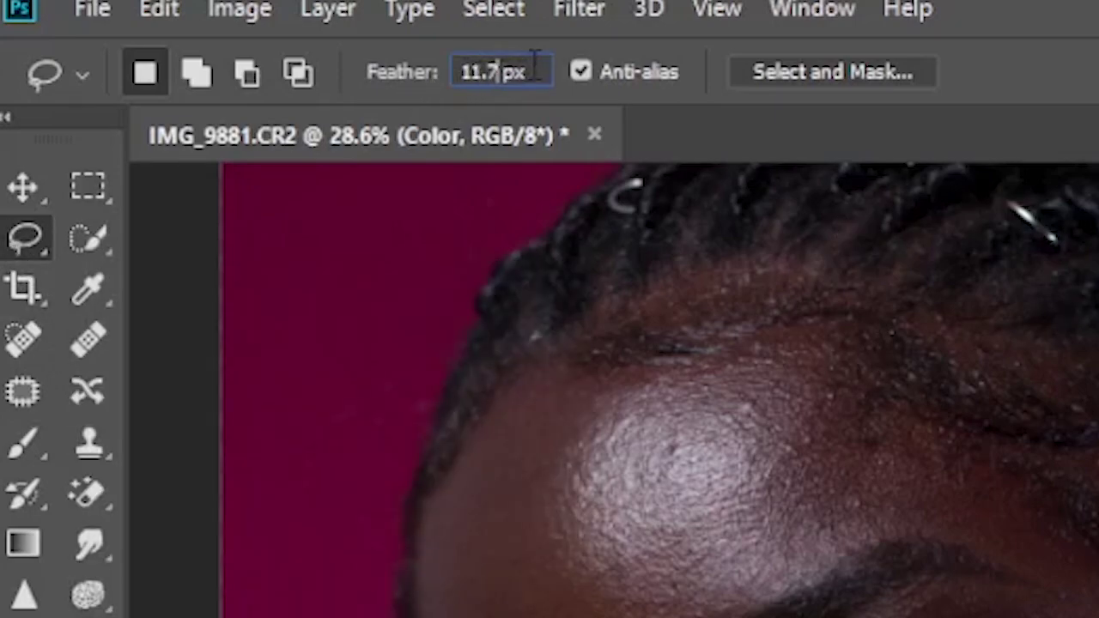
pyautogui.press('BackSpace')
pyautogui.press('BackSpace')
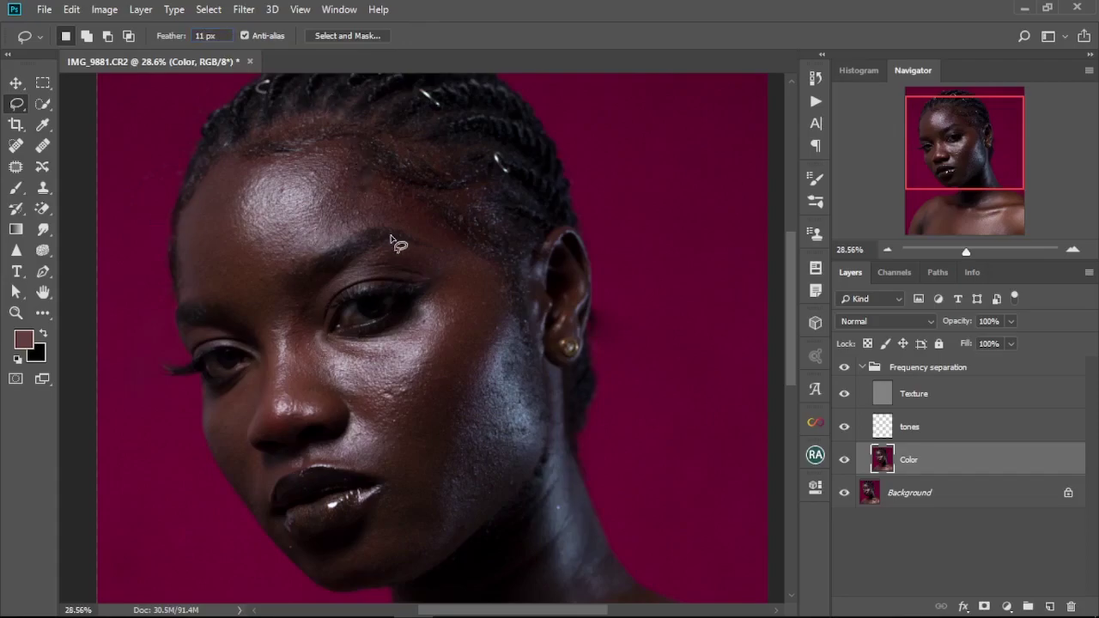
# Lasso the bright highlight area of the forehead above the eyebrow on the Color layer.
pyautogui.moveTo(447, 264); pyautogui.dragTo(466, 206)
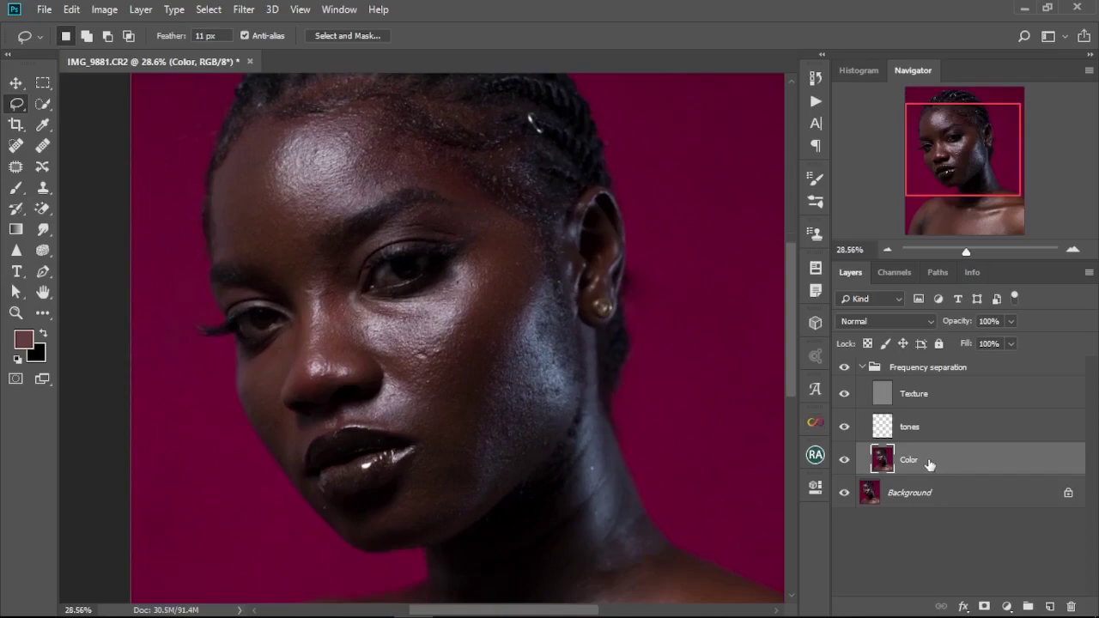
pyautogui.scroll(2, 441, 363)
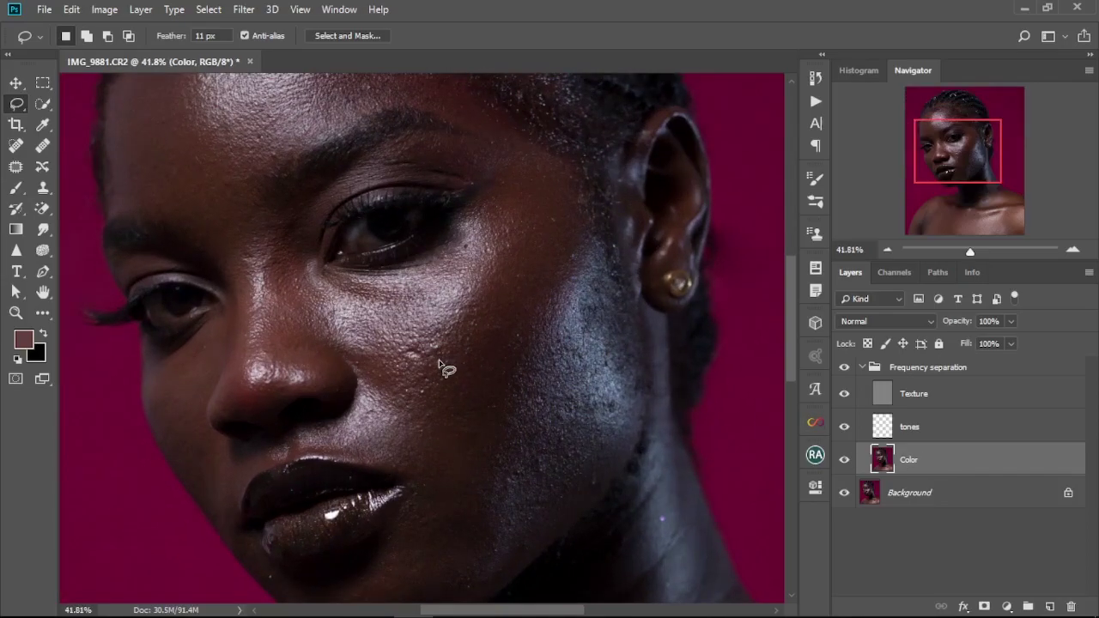
pyautogui.scroll(2, 441, 364)
pyautogui.moveTo(440, 312); pyautogui.dragTo(490, 451)
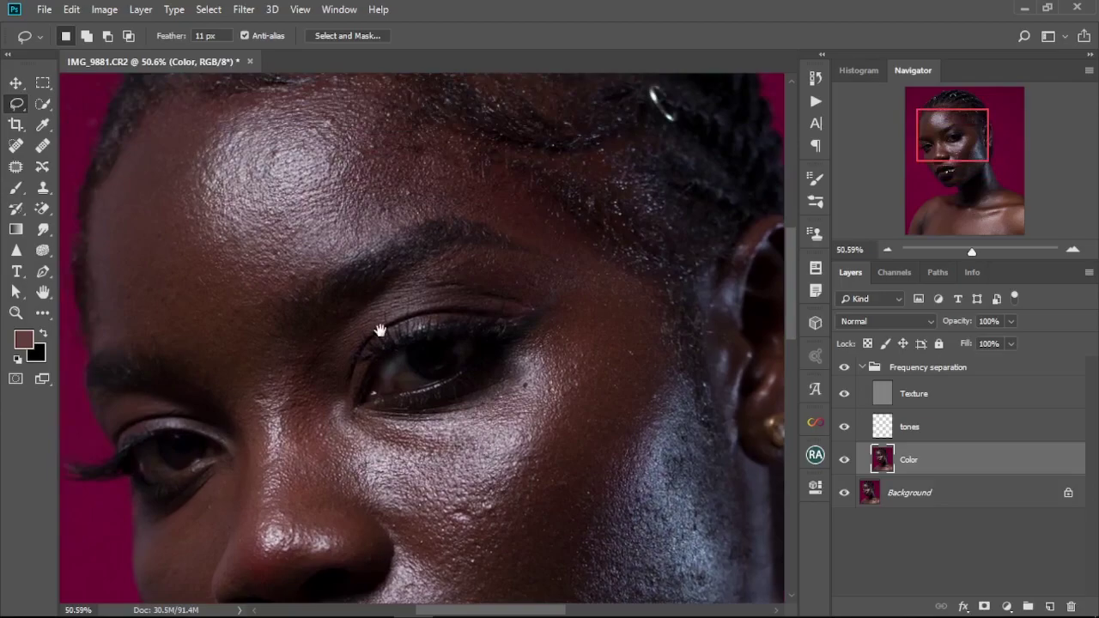
pyautogui.moveTo(380, 331); pyautogui.dragTo(429, 363)
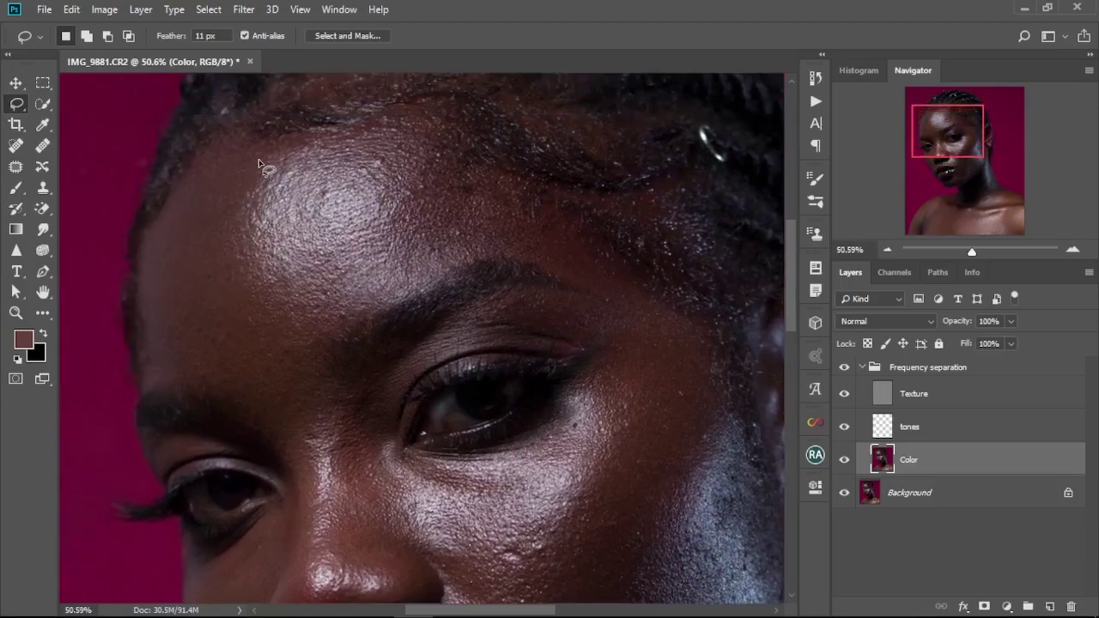
pyautogui.moveTo(264, 158)
pyautogui.mouseDown()
pyautogui.moveTo(231, 236)
pyautogui.moveTo(231, 280)
pyautogui.moveTo(256, 320)
pyautogui.moveTo(340, 322)
pyautogui.moveTo(439, 279)
pyautogui.moveTo(446, 240)
pyautogui.moveTo(428, 212)
pyautogui.moveTo(432, 118)
pyautogui.moveTo(378, 115)
pyautogui.moveTo(258, 168)
pyautogui.mouseUp()
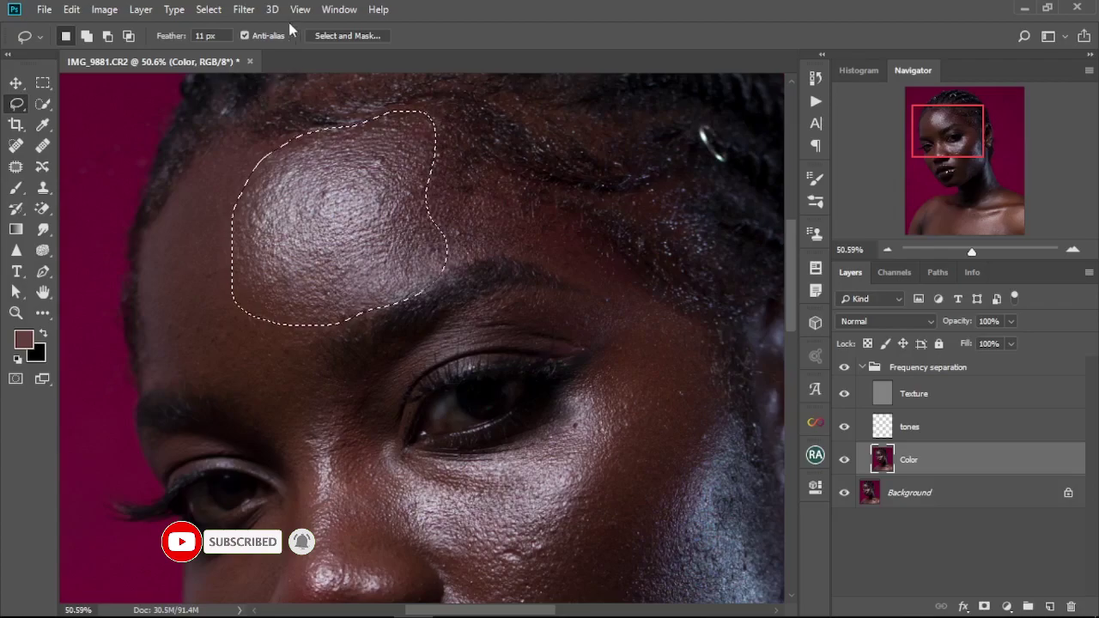
# Apply a Gaussian Blur with a radius of 26.3 pixels to the selected forehead highlight, then deselect.
pyautogui.click(243, 10)
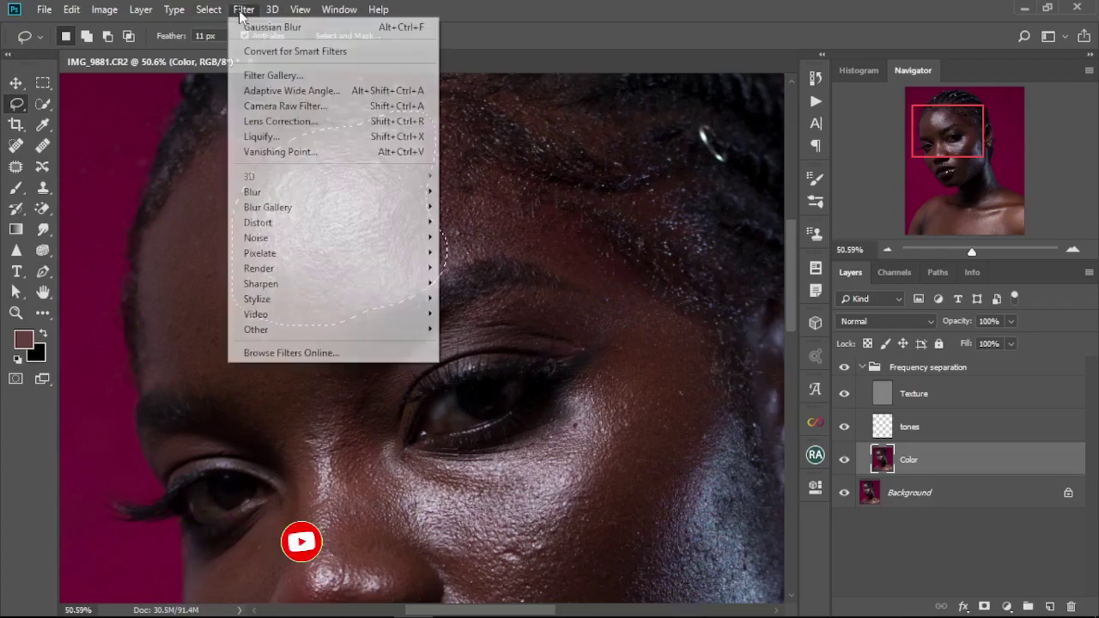
pyautogui.moveTo(320, 197)
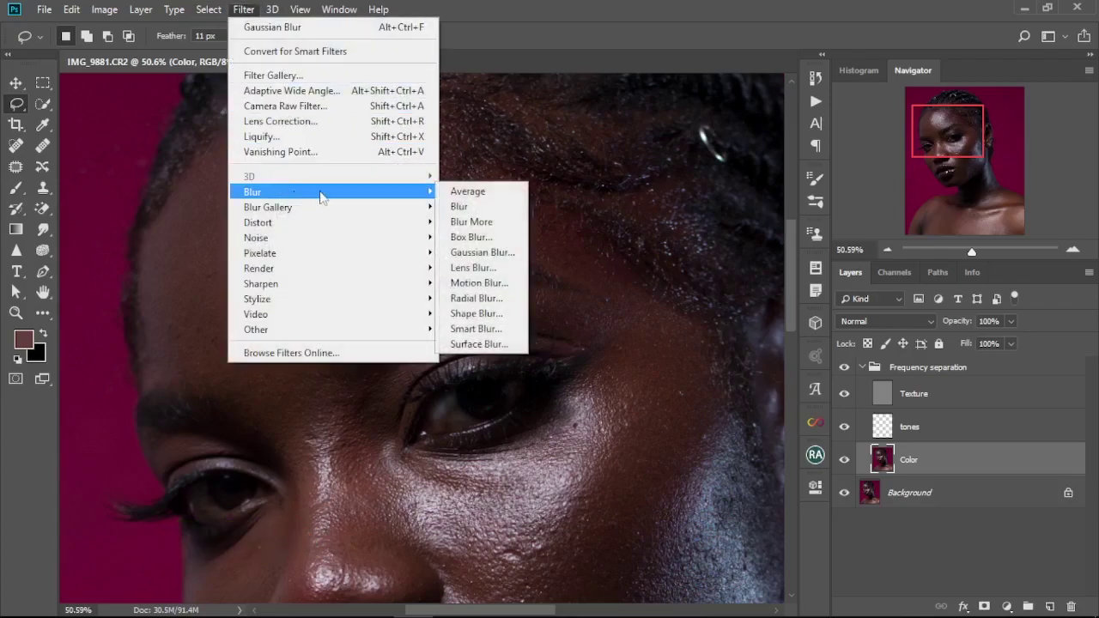
pyautogui.click(477, 253)
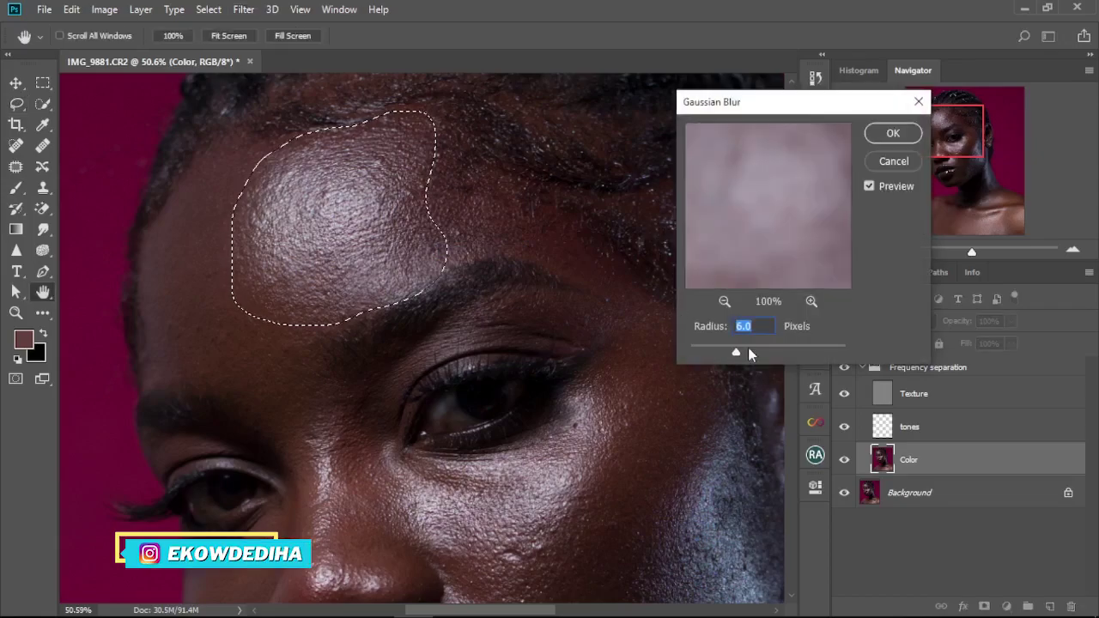
pyautogui.moveTo(742, 352); pyautogui.dragTo(762, 354)
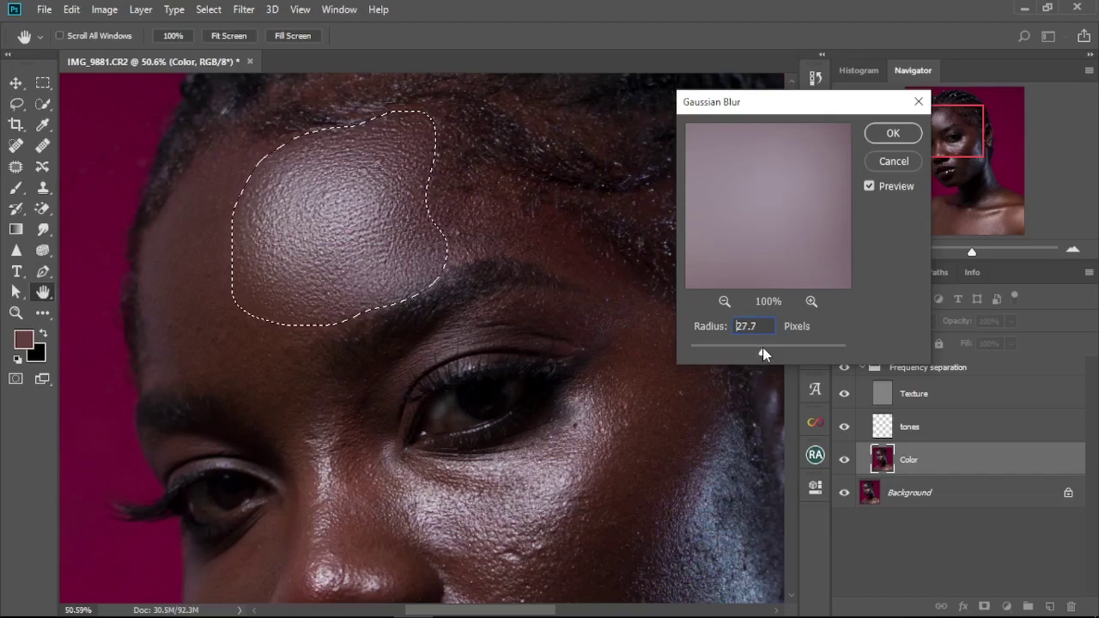
pyautogui.moveTo(762, 353); pyautogui.dragTo(759, 352)
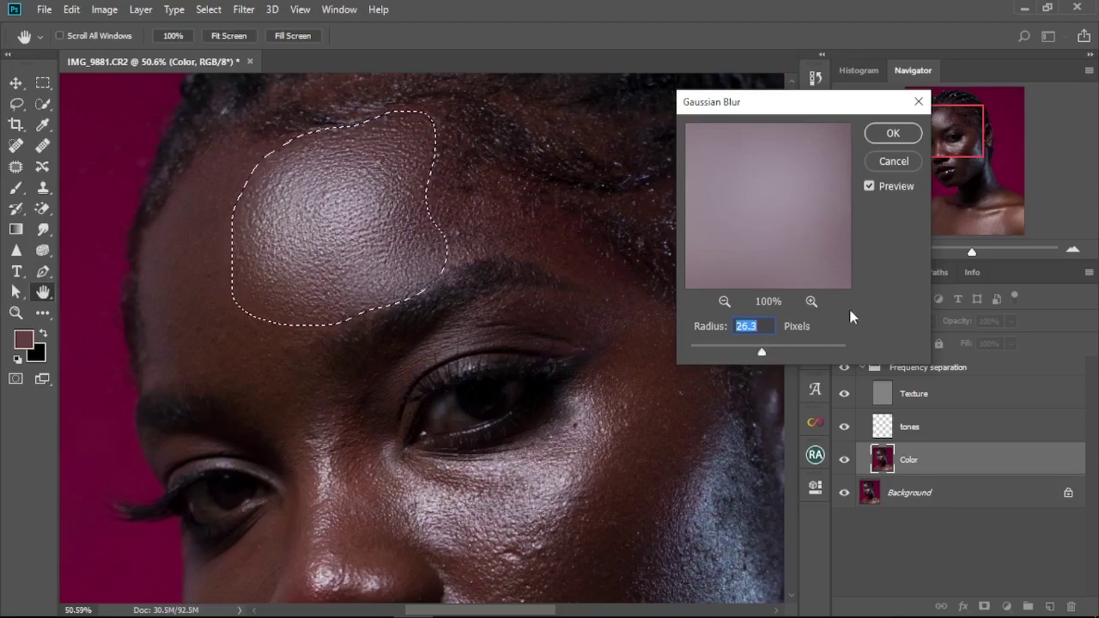
pyautogui.click(892, 134)
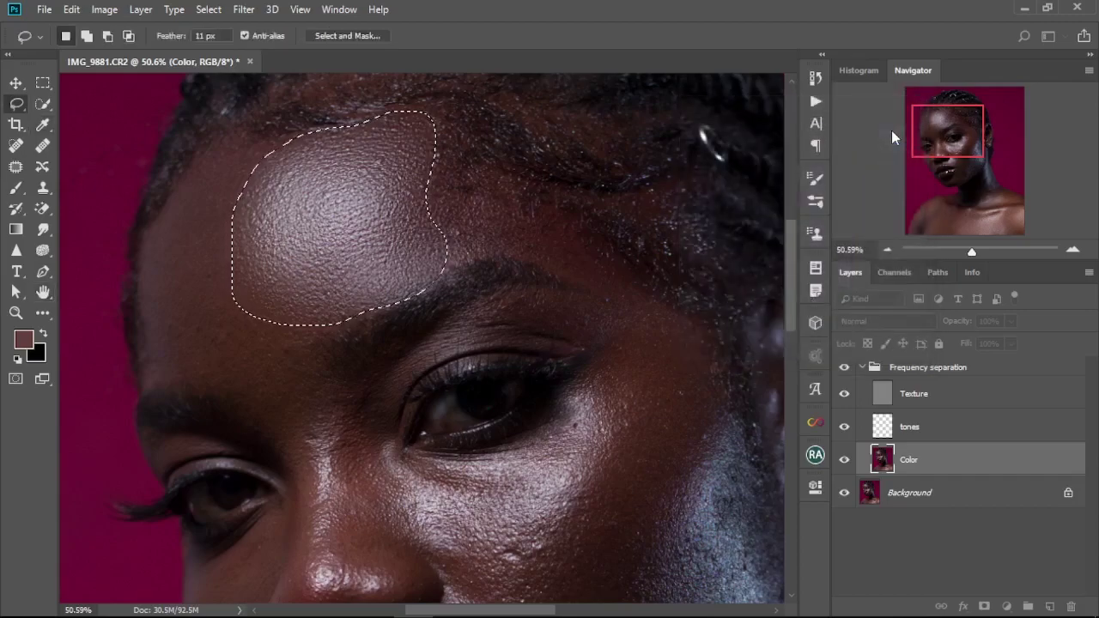
pyautogui.hotkey('ctrl', 'd')
# Lasso the darker forehead skin beside the highlight, reapply the last Gaussian Blur, and deselect.
pyautogui.moveTo(522, 282); pyautogui.dragTo(609, 264)
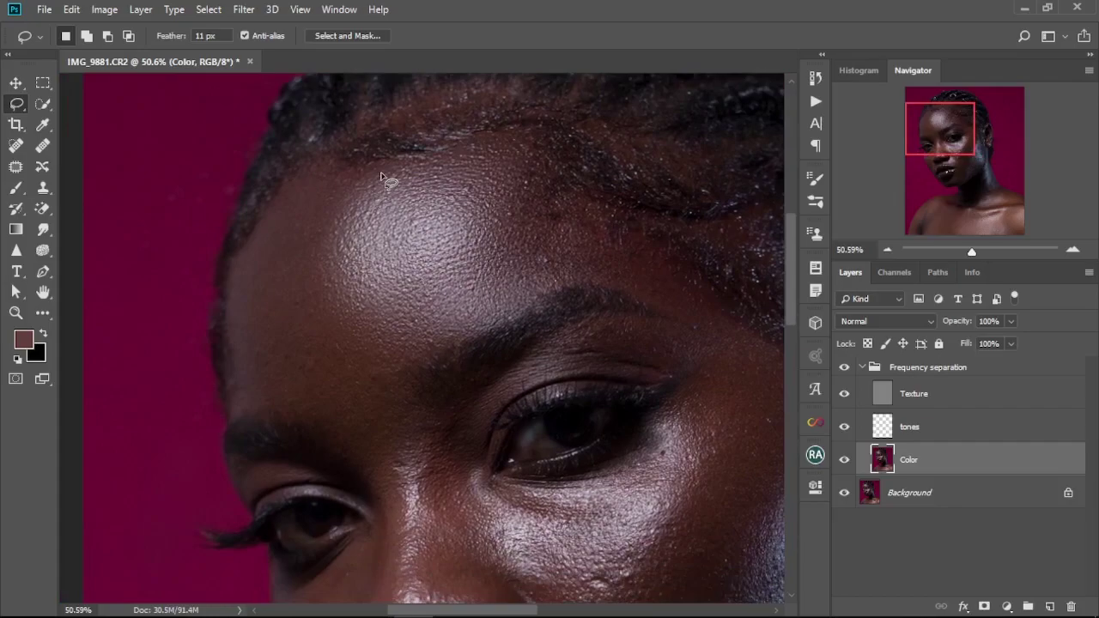
pyautogui.moveTo(381, 175)
pyautogui.mouseDown()
pyautogui.moveTo(416, 338)
pyautogui.moveTo(345, 419)
pyautogui.moveTo(307, 413)
pyautogui.moveTo(246, 309)
pyautogui.moveTo(266, 208)
pyautogui.moveTo(371, 170)
pyautogui.mouseUp()
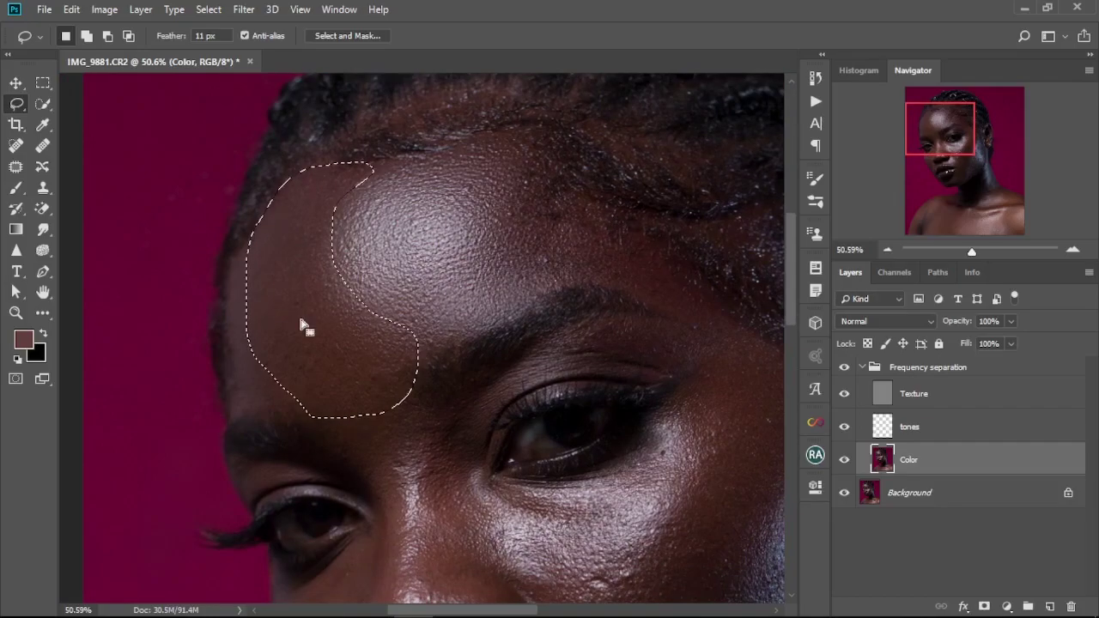
pyautogui.rightClick(317, 307)
pyautogui.click(382, 538)
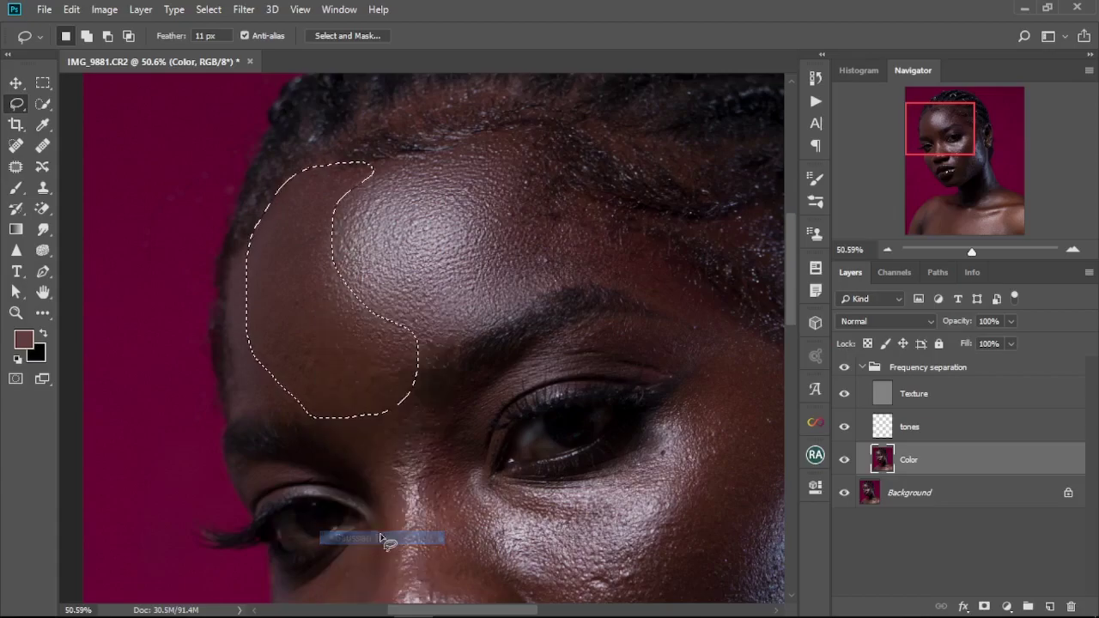
pyautogui.hotkey('ctrl', 'd')
# Lasso a narrow strip of forehead skin along the outer hairline, reapply the last Gaussian Blur, and deselect.
pyautogui.moveTo(399, 338); pyautogui.dragTo(417, 223)
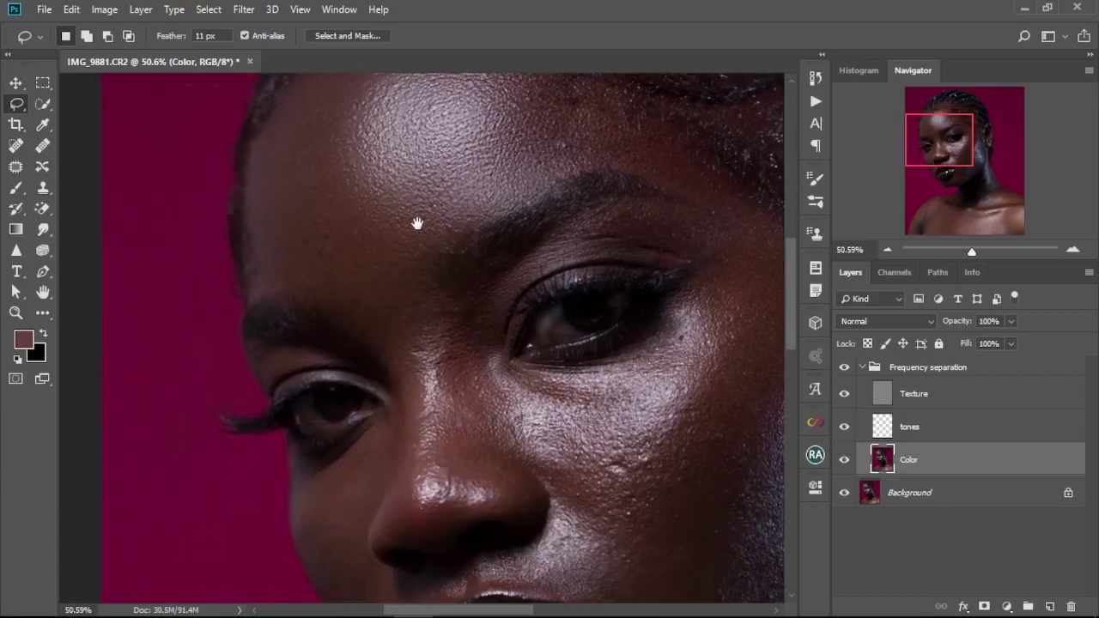
pyautogui.moveTo(283, 144); pyautogui.dragTo(277, 298)
pyautogui.moveTo(272, 129); pyautogui.dragTo(273, 133)
pyautogui.rightClick(265, 225)
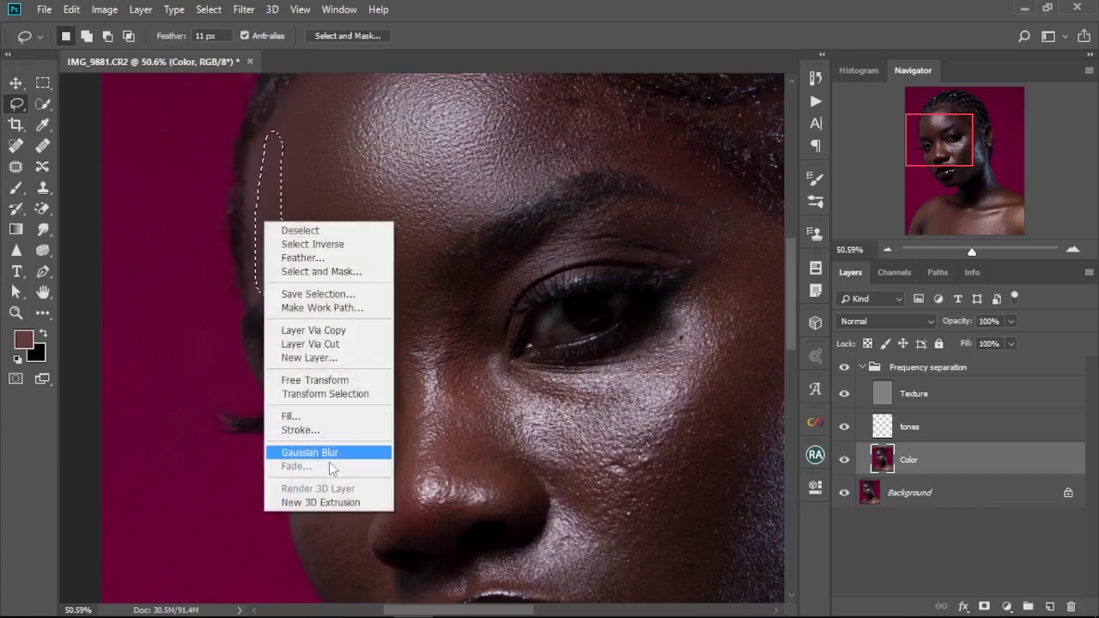
pyautogui.click(331, 455)
pyautogui.hotkey('ctrl', 'd')
# Lasso the highlight running along the nose bridge to the tip, reapply the Gaussian Blur, and deselect.
pyautogui.moveTo(415, 379); pyautogui.dragTo(336, 307)
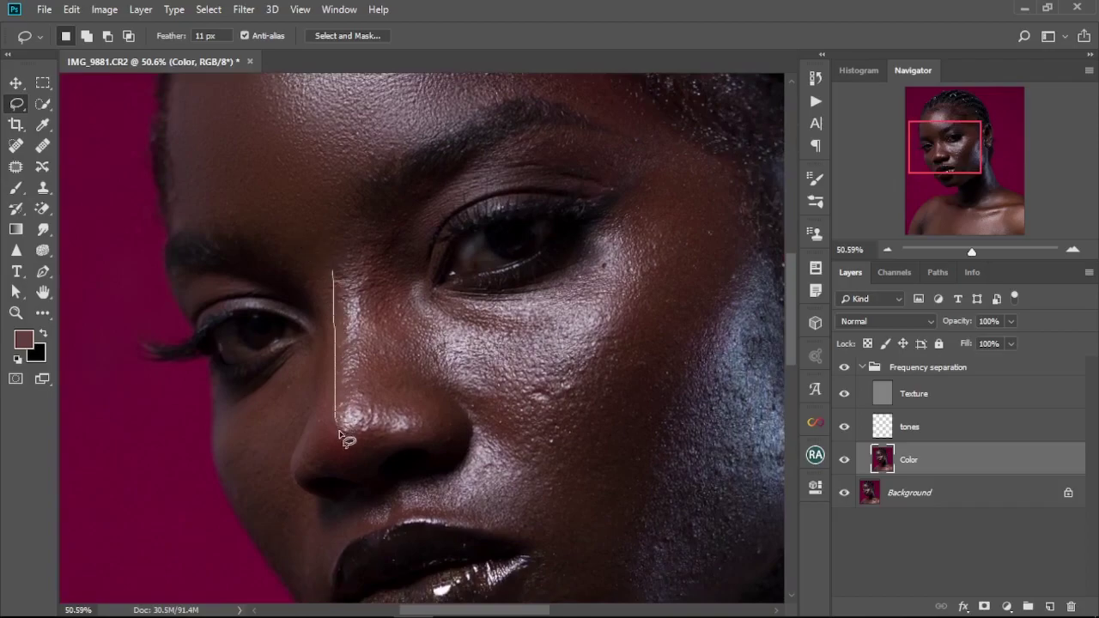
pyautogui.moveTo(378, 261); pyautogui.dragTo(360, 250)
pyautogui.rightClick(354, 319)
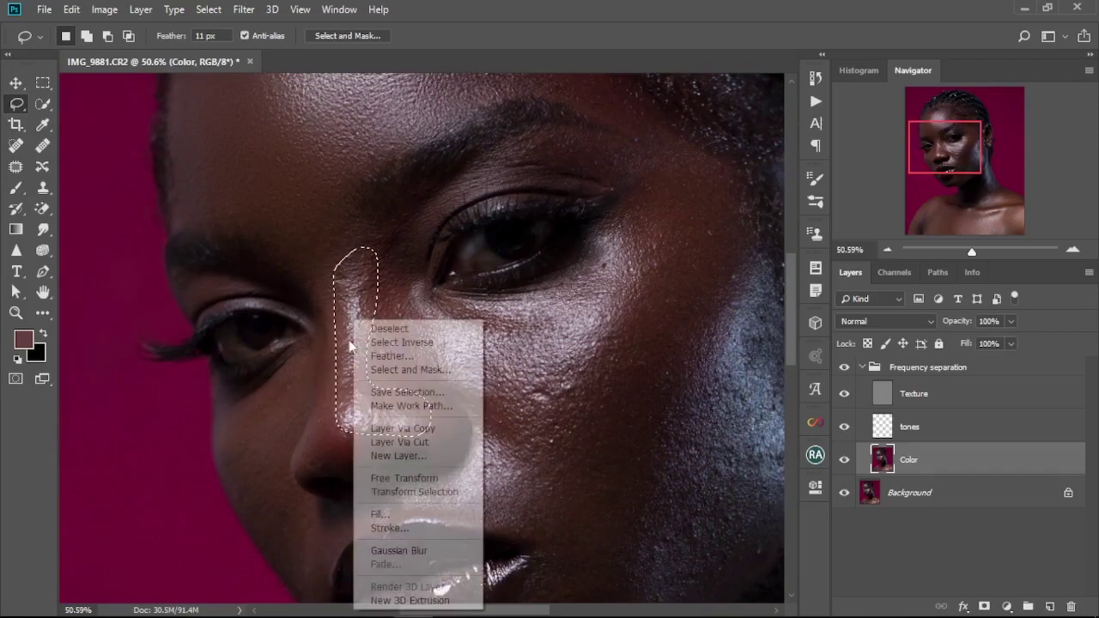
pyautogui.click(405, 550)
pyautogui.hotkey('ctrl', 'd')
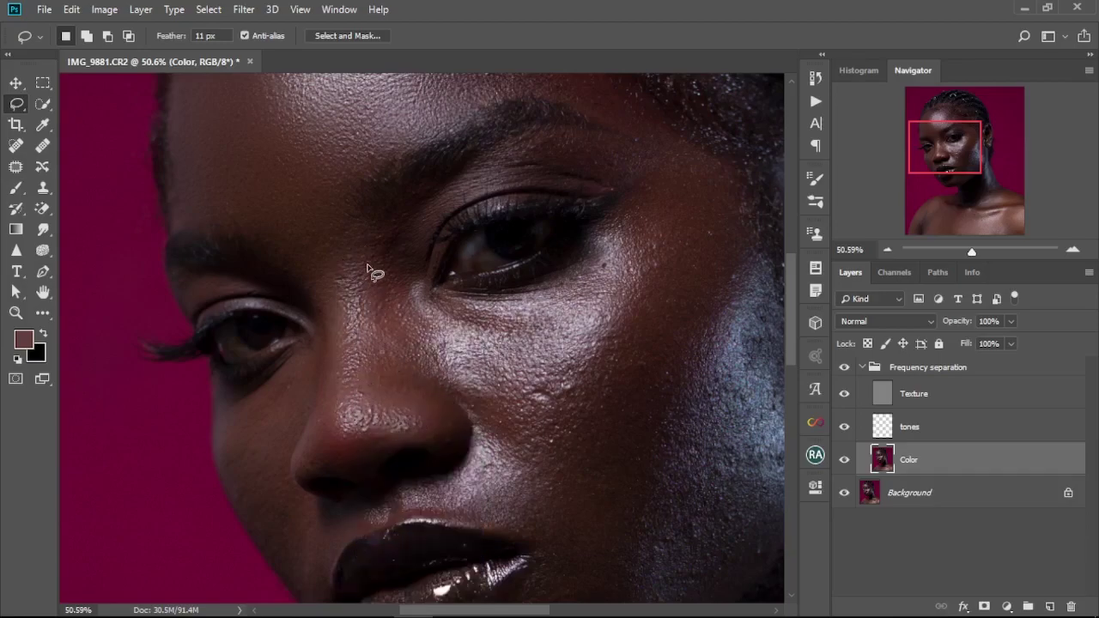
# Soften the upper nose bridge and the skin beside the nose with two lassoed Gaussian Blur passes.
pyautogui.moveTo(350, 271); pyautogui.dragTo(353, 275)
pyautogui.rightClick(367, 284)
pyautogui.click(396, 519)
pyautogui.hotkey('ctrl', 'd')
pyautogui.moveTo(384, 349); pyautogui.dragTo(388, 352)
pyautogui.rightClick(419, 376)
pyautogui.click(485, 317)
pyautogui.hotkey('ctrl', 'd')
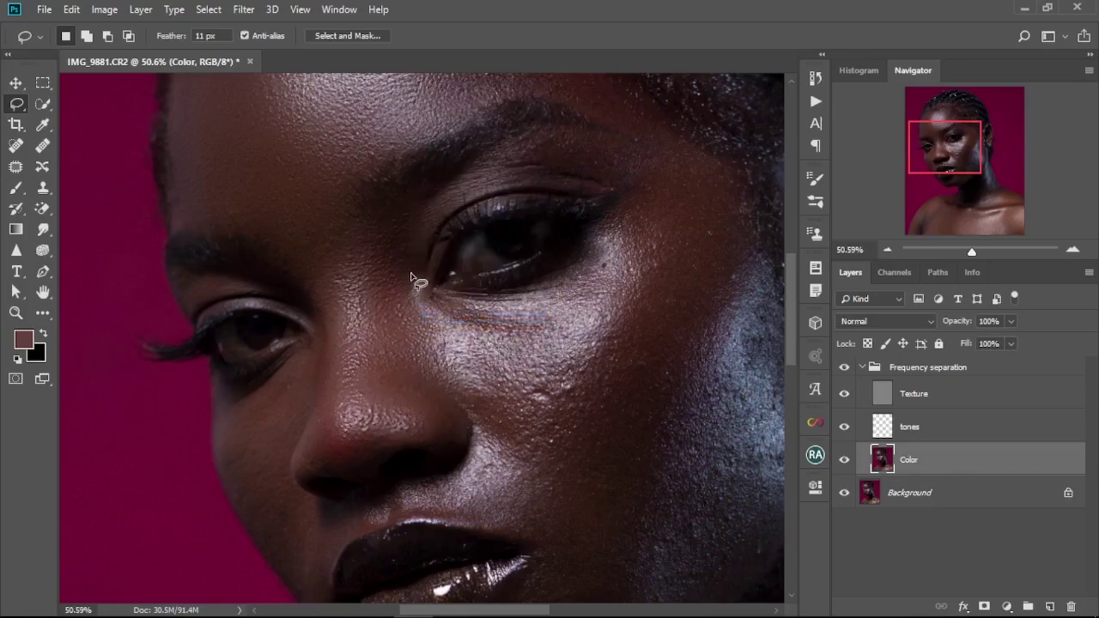
# Smooth the cheek highlight below the eye and the cheek beside the nose with lassoed Gaussian Blur passes.
pyautogui.moveTo(472, 391)
pyautogui.mouseDown()
pyautogui.moveTo(587, 401)
pyautogui.moveTo(436, 286)
pyautogui.mouseUp()
pyautogui.rightClick(520, 345)
pyautogui.click(563, 280)
pyautogui.hotkey('ctrl', 'd')
pyautogui.moveTo(545, 446); pyautogui.dragTo(536, 362)
pyautogui.moveTo(448, 306)
pyautogui.mouseDown()
pyautogui.moveTo(385, 411)
pyautogui.moveTo(455, 308)
pyautogui.mouseUp()
pyautogui.rightClick(498, 366)
pyautogui.click(539, 306)
pyautogui.hotkey('ctrl', 'd')
# Lasso the skin between the nose and mouth, reapply the last Gaussian Blur, and deselect.
pyautogui.moveTo(488, 347); pyautogui.dragTo(584, 337)
pyautogui.moveTo(391, 248)
pyautogui.mouseDown()
pyautogui.moveTo(331, 298)
pyautogui.moveTo(402, 247)
pyautogui.mouseUp()
pyautogui.hotkey('ctrl', 'd')
pyautogui.moveTo(443, 393)
pyautogui.mouseDown()
pyautogui.moveTo(454, 394)
pyautogui.moveTo(438, 434)
pyautogui.moveTo(443, 420)
pyautogui.mouseUp()
pyautogui.rightClick(451, 436)
pyautogui.click(493, 375)
pyautogui.hotkey('ctrl', 'd')
# Smooth the lower cheek and jaw area by lassoing each patch and reapplying the Gaussian Blur.
pyautogui.moveTo(561, 424); pyautogui.dragTo(510, 299)
pyautogui.moveTo(509, 299)
pyautogui.mouseDown()
pyautogui.moveTo(600, 179)
pyautogui.moveTo(531, 283)
pyautogui.mouseUp()
pyautogui.rightClick(611, 294)
pyautogui.click(650, 524)
pyautogui.hotkey('ctrl', 'd')
pyautogui.moveTo(638, 420); pyautogui.dragTo(658, 330)
pyautogui.moveTo(586, 249)
pyautogui.mouseDown()
pyautogui.moveTo(491, 420)
pyautogui.moveTo(631, 196)
pyautogui.mouseUp()
pyautogui.rightClick(620, 302)
# Blur two lassoed patches of skin around the lips with the last Gaussian Blur.
pyautogui.moveTo(472, 266); pyautogui.dragTo(478, 386)
pyautogui.moveTo(481, 186)
pyautogui.mouseDown()
pyautogui.moveTo(406, 381)
pyautogui.moveTo(480, 186)
pyautogui.mouseUp()
pyautogui.rightClick(481, 236)
pyautogui.click(527, 467)
pyautogui.hotkey('ctrl', 'd')
pyautogui.moveTo(543, 243)
pyautogui.mouseDown()
pyautogui.moveTo(510, 178)
pyautogui.moveTo(600, 315)
pyautogui.moveTo(526, 150)
pyautogui.mouseUp()
pyautogui.rightClick(552, 248)
pyautogui.click(621, 483)
pyautogui.hotkey('ctrl', 'd')
# Smooth the top of the forehead along the braided hairline with two lassoed Gaussian Blur passes.
pyautogui.moveTo(458, 481); pyautogui.dragTo(477, 364)
pyautogui.hotkey('ctrl', 'd')
pyautogui.moveTo(373, 163); pyautogui.dragTo(619, 602)
pyautogui.moveTo(530, 168)
pyautogui.mouseDown()
pyautogui.moveTo(644, 304)
pyautogui.moveTo(530, 163)
pyautogui.mouseUp()
pyautogui.rightClick(545, 186)
pyautogui.click(608, 418)
pyautogui.hotkey('ctrl', 'd')
pyautogui.moveTo(374, 240); pyautogui.dragTo(375, 236)
pyautogui.rightClick(437, 226)
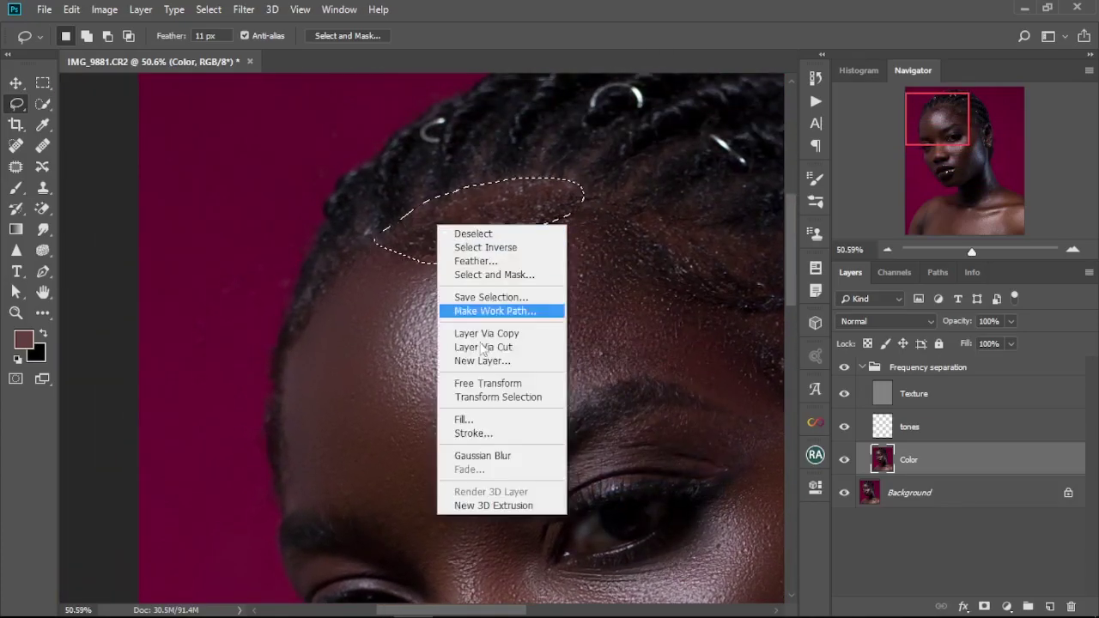
pyautogui.click(483, 456)
pyautogui.hotkey('ctrl', 'd')
# Blur two lassoed patches on the side of the forehead and temple near the hairline.
pyautogui.moveTo(608, 285); pyautogui.dragTo(463, 297)
pyautogui.moveTo(446, 228); pyautogui.dragTo(448, 236)
pyautogui.rightClick(537, 261)
pyautogui.click(584, 492)
pyautogui.moveTo(635, 424); pyautogui.dragTo(506, 381)
pyautogui.moveTo(500, 274); pyautogui.dragTo(463, 275)
pyautogui.rightClick(536, 310)
pyautogui.click(584, 541)
pyautogui.hotkey('ctrl', 'd')
# Smooth the shiny side of the face and the adjoining skin with two lassoed Gaussian Blur passes.
pyautogui.moveTo(542, 501); pyautogui.dragTo(562, 94)
pyautogui.moveTo(613, 363); pyautogui.dragTo(575, 563)
pyautogui.rightClick(623, 417)
pyautogui.click(673, 353)
pyautogui.hotkey('ctrl', 'd')
pyautogui.moveTo(534, 193)
pyautogui.mouseDown()
pyautogui.moveTo(584, 380)
pyautogui.moveTo(534, 129)
pyautogui.mouseUp()
pyautogui.rightClick(535, 106)
pyautogui.click(600, 339)
pyautogui.hotkey('ctrl', 'd')
pyautogui.moveTo(545, 528)
pyautogui.mouseDown()
pyautogui.moveTo(536, 313)
pyautogui.moveTo(567, 297)
pyautogui.mouseUp()
pyautogui.hotkey('ctrl', 'd')
# Lasso two patches of body skin below the neck and reapply the last Gaussian Blur to each.
pyautogui.scroll(-3, 467, 412)
pyautogui.moveTo(349, 401)
pyautogui.mouseDown()
pyautogui.moveTo(566, 400)
pyautogui.moveTo(343, 403)
pyautogui.mouseUp()
pyautogui.rightClick(381, 414)
pyautogui.click(452, 358)
pyautogui.hotkey('ctrl', 'd')
pyautogui.moveTo(510, 421)
pyautogui.mouseDown()
pyautogui.moveTo(613, 439)
pyautogui.moveTo(563, 416)
pyautogui.moveTo(271, 427)
pyautogui.mouseUp()
pyautogui.rightClick(518, 488)
pyautogui.click(588, 433)
pyautogui.hotkey('ctrl', 'd')
# Blur two further lassoed patches of the chest skin with the last Gaussian Blur.
pyautogui.moveTo(327, 389); pyautogui.dragTo(318, 431)
pyautogui.rightClick(334, 443)
pyautogui.click(395, 384)
pyautogui.hotkey('ctrl', 'd')
pyautogui.moveTo(333, 503)
pyautogui.mouseDown()
pyautogui.moveTo(222, 435)
pyautogui.moveTo(332, 504)
pyautogui.mouseUp()
pyautogui.rightClick(277, 522)
pyautogui.click(341, 467)
pyautogui.hotkey('ctrl', 'd')
# Smooth the shoulder and upper arm skin with two lassoed Gaussian Blur passes.
pyautogui.moveTo(227, 401); pyautogui.dragTo(470, 381)
pyautogui.rightClick(265, 394)
pyautogui.click(330, 339)
pyautogui.hotkey('ctrl', 'd')
pyautogui.moveTo(347, 358)
pyautogui.mouseDown()
pyautogui.moveTo(397, 571)
pyautogui.moveTo(300, 388)
pyautogui.mouseUp()
pyautogui.rightClick(305, 481)
pyautogui.click(386, 424)
pyautogui.hotkey('ctrl', 'd')
# Lasso patches of the upper chest beside the shoulder and soften them with the last Gaussian Blur.
pyautogui.moveTo(381, 451)
pyautogui.mouseDown()
pyautogui.moveTo(338, 574)
pyautogui.moveTo(443, 426)
pyautogui.moveTo(382, 449)
pyautogui.mouseUp()
pyautogui.rightClick(405, 486)
pyautogui.click(472, 430)
pyautogui.hotkey('ctrl', 'd')
pyautogui.moveTo(586, 500); pyautogui.dragTo(596, 558)
pyautogui.moveTo(469, 318)
pyautogui.mouseDown()
pyautogui.moveTo(546, 445)
pyautogui.moveTo(354, 382)
pyautogui.moveTo(448, 346)
pyautogui.mouseUp()
pyautogui.rightClick(441, 410)
pyautogui.click(507, 354)
pyautogui.hotkey('ctrl', 'd')
pyautogui.moveTo(326, 483); pyautogui.dragTo(417, 392)
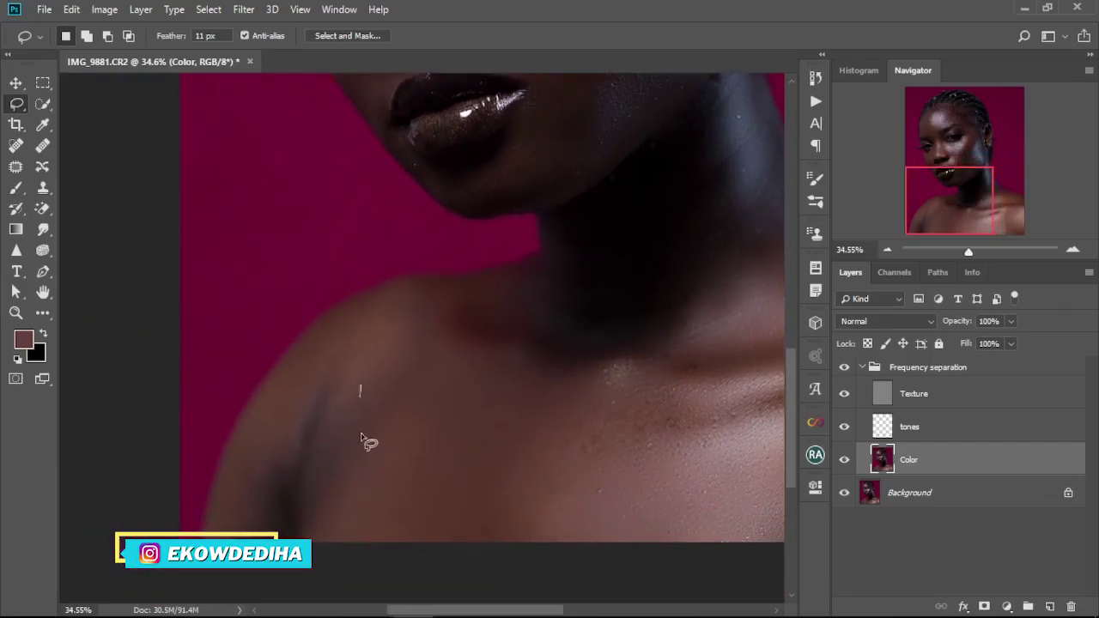
# Select the tones layer and set up the Brush tool with a size of 300.
pyautogui.scroll(-5, 386, 515)
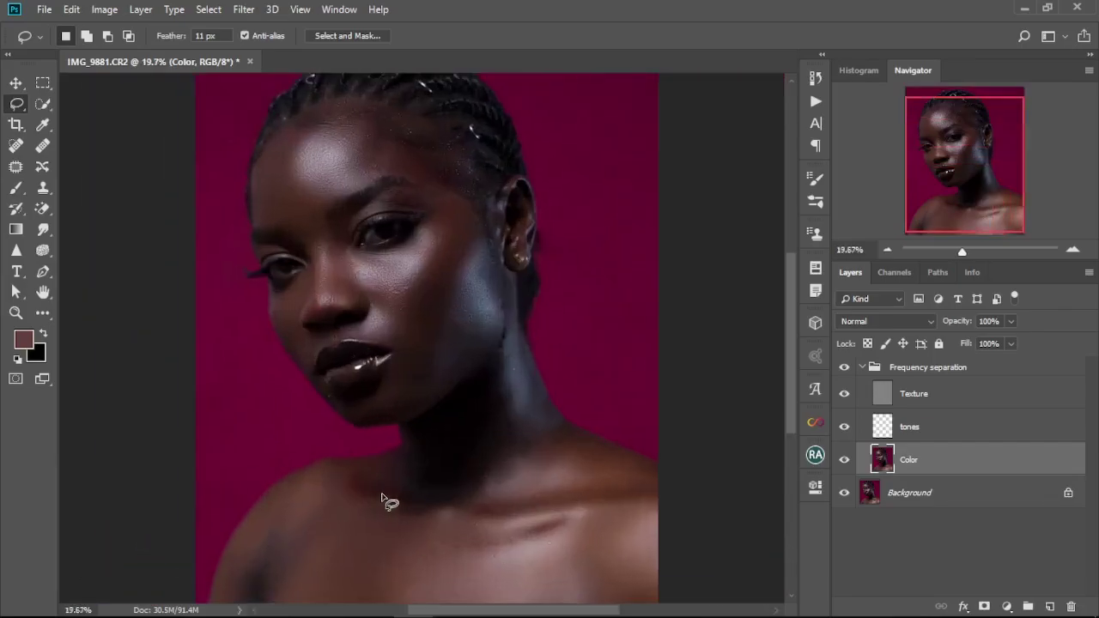
pyautogui.scroll(3, 395, 502)
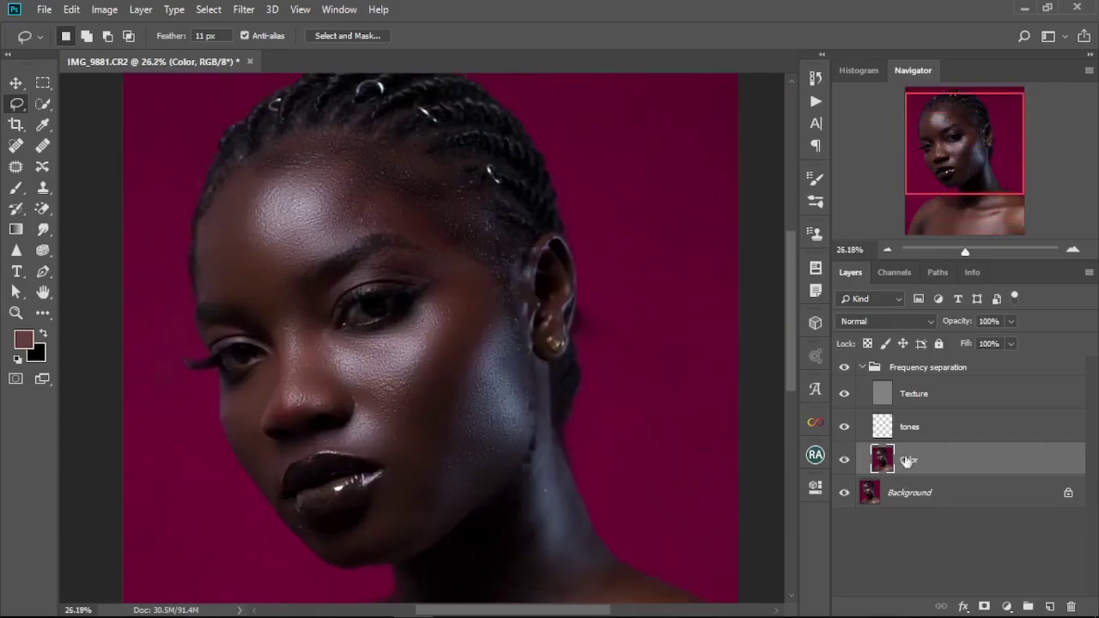
pyautogui.click(917, 432)
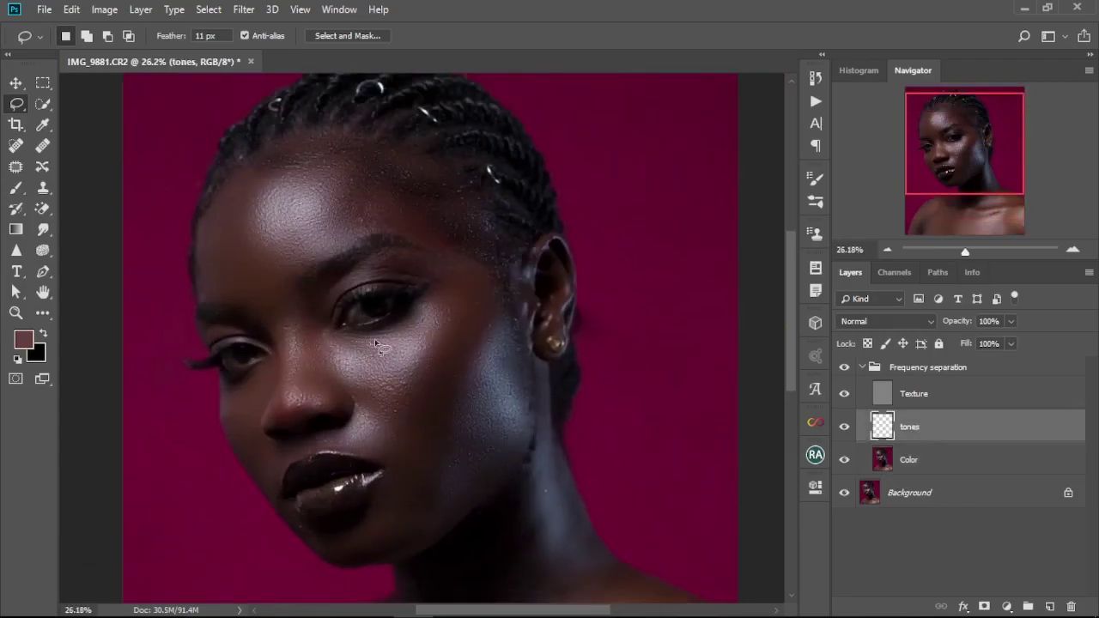
pyautogui.click(17, 189)
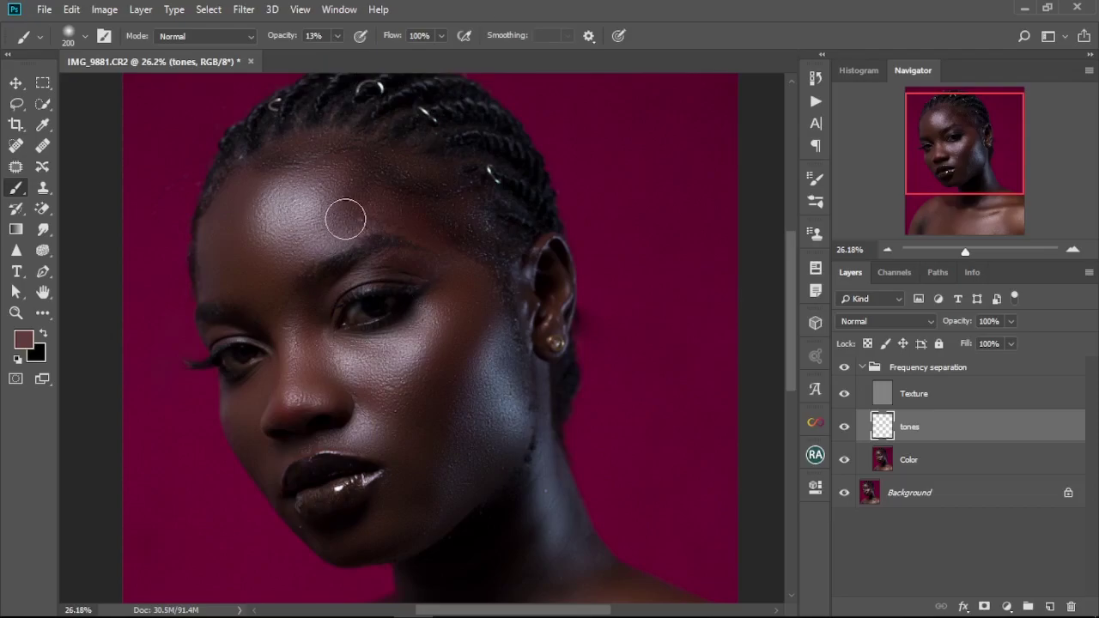
pyautogui.press(']')
pyautogui.press(']')
# Sample the skin tone beside the forehead highlight and paint it from the forehead toward the brow.
pyautogui.keyDown('alt'); pyautogui.click(331, 199); pyautogui.keyUp('alt')
pyautogui.moveTo(332, 207)
pyautogui.mouseDown()
pyautogui.moveTo(384, 205)
pyautogui.moveTo(333, 182)
pyautogui.moveTo(361, 196)
pyautogui.moveTo(342, 169)
pyautogui.moveTo(313, 175)
pyautogui.moveTo(385, 208)
pyautogui.moveTo(337, 208)
pyautogui.moveTo(365, 216)
pyautogui.moveTo(352, 234)
pyautogui.moveTo(379, 242)
pyautogui.moveTo(379, 273)
pyautogui.mouseUp()
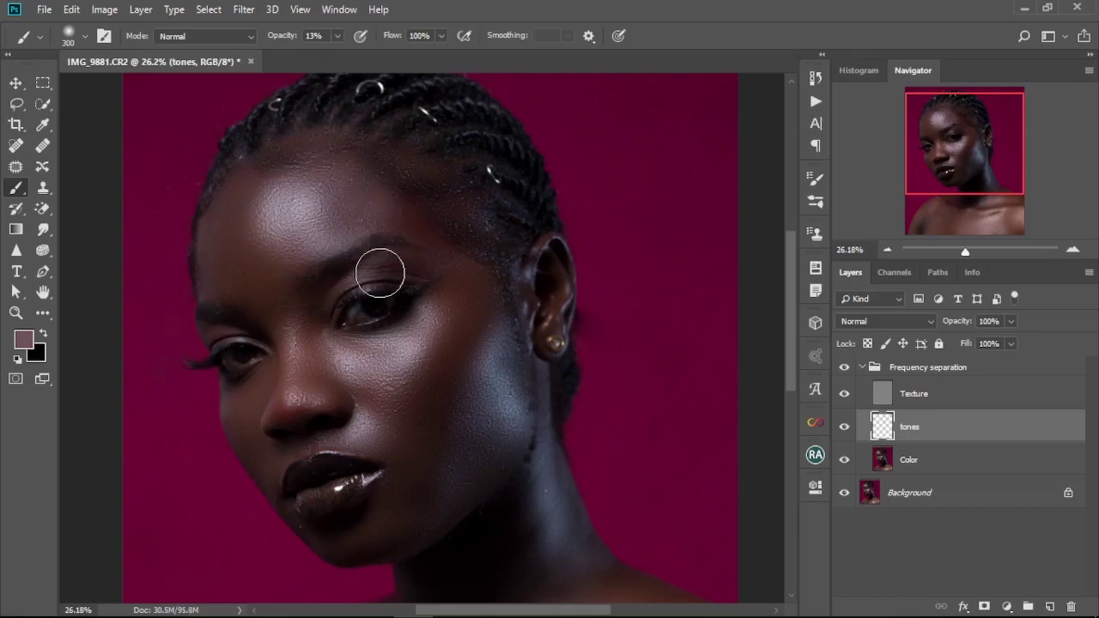
pyautogui.scroll(-3, 380, 273)
pyautogui.scroll(1, 379, 273)
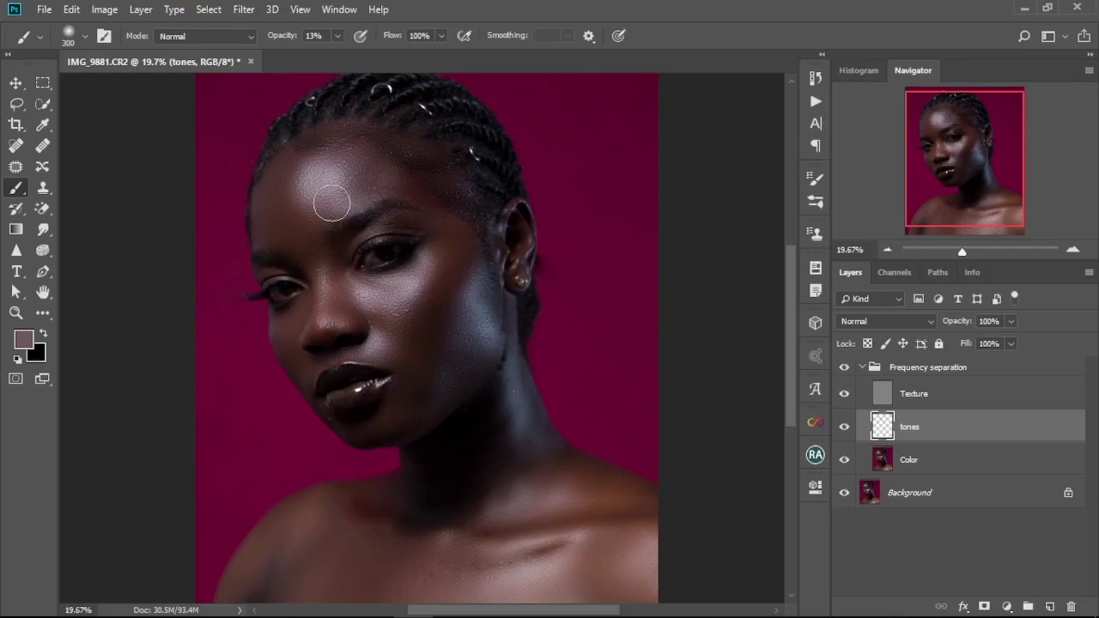
# Set the brush opacity to 9% and its size to 500, and paint over the forehead beside the highlight.
pyautogui.click(337, 35)
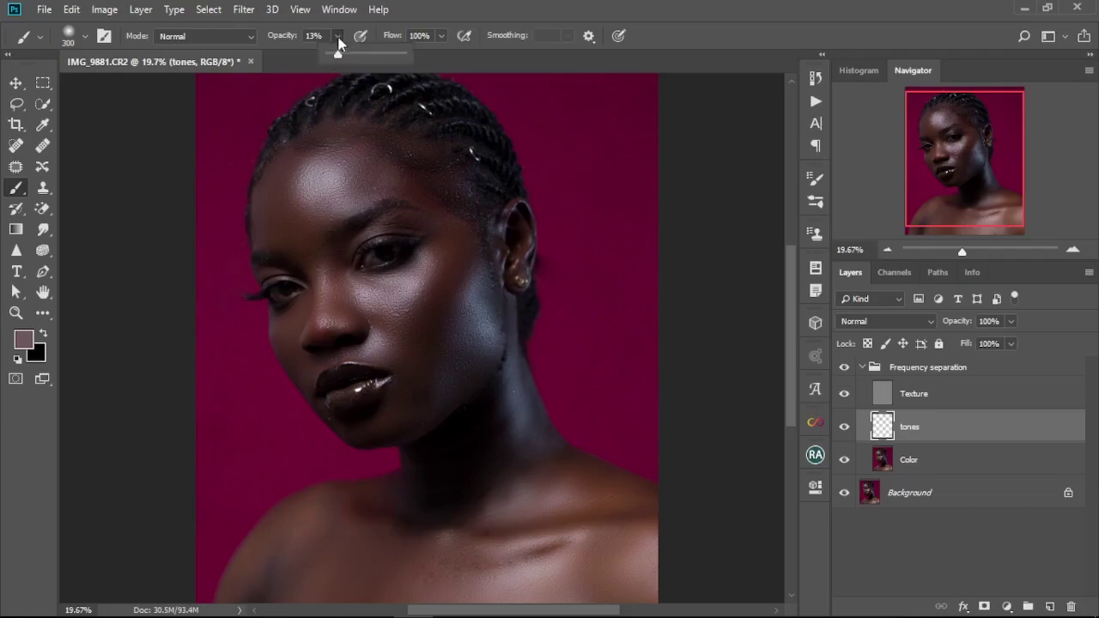
pyautogui.click(439, 13)
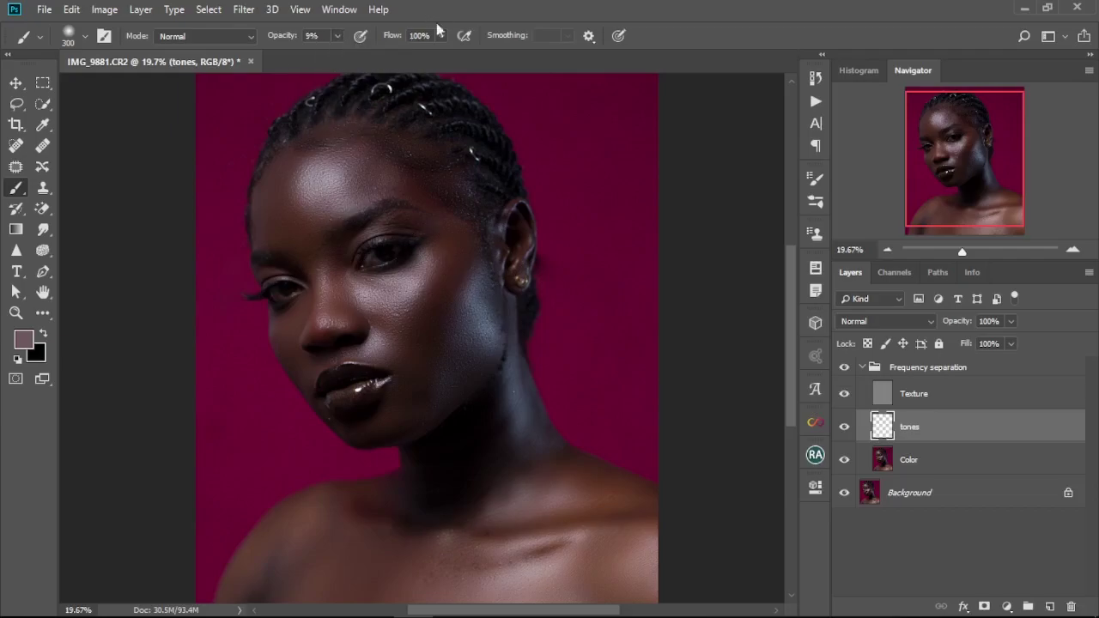
pyautogui.press(']')
pyautogui.press(']')
pyautogui.moveTo(364, 163)
pyautogui.mouseDown()
pyautogui.moveTo(420, 194)
pyautogui.moveTo(373, 174)
pyautogui.moveTo(358, 194)
pyautogui.moveTo(347, 183)
pyautogui.moveTo(348, 199)
pyautogui.moveTo(385, 201)
pyautogui.mouseUp()
# Reduce the brush size to 300 and blend the forehead toward the temple using repeatedly sampled skin tones.
pyautogui.press('[')
pyautogui.press('[')
pyautogui.press('[')
pyautogui.press('[')
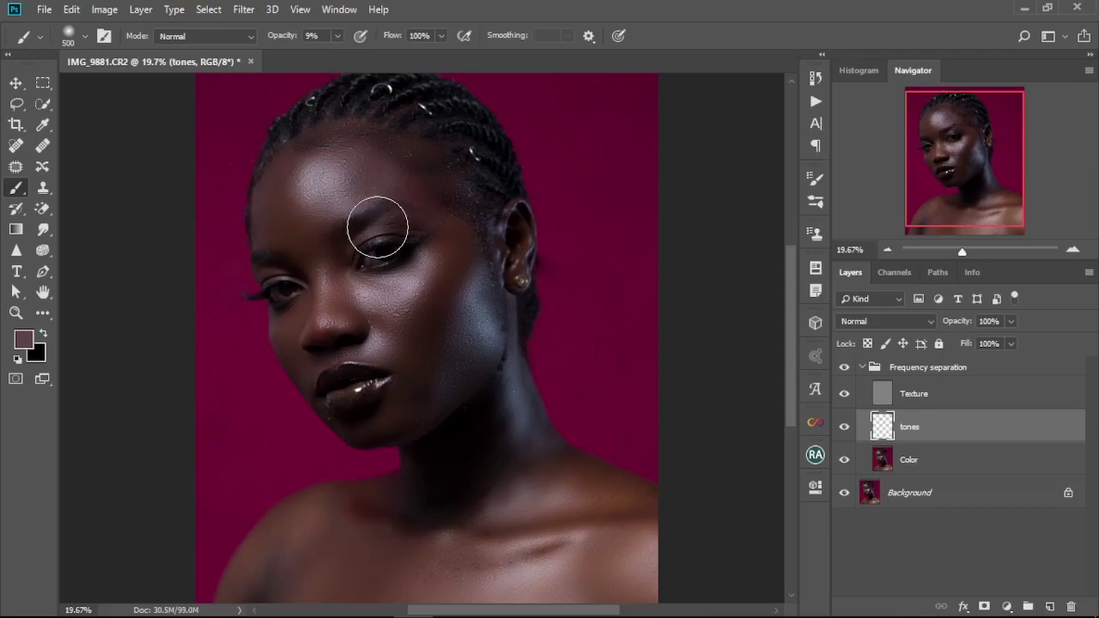
pyautogui.keyDown('alt'); pyautogui.click(294, 158); pyautogui.keyUp('alt')
pyautogui.moveTo(313, 146)
pyautogui.mouseDown()
pyautogui.moveTo(366, 189)
pyautogui.moveTo(348, 175)
pyautogui.moveTo(435, 198)
pyautogui.mouseUp()
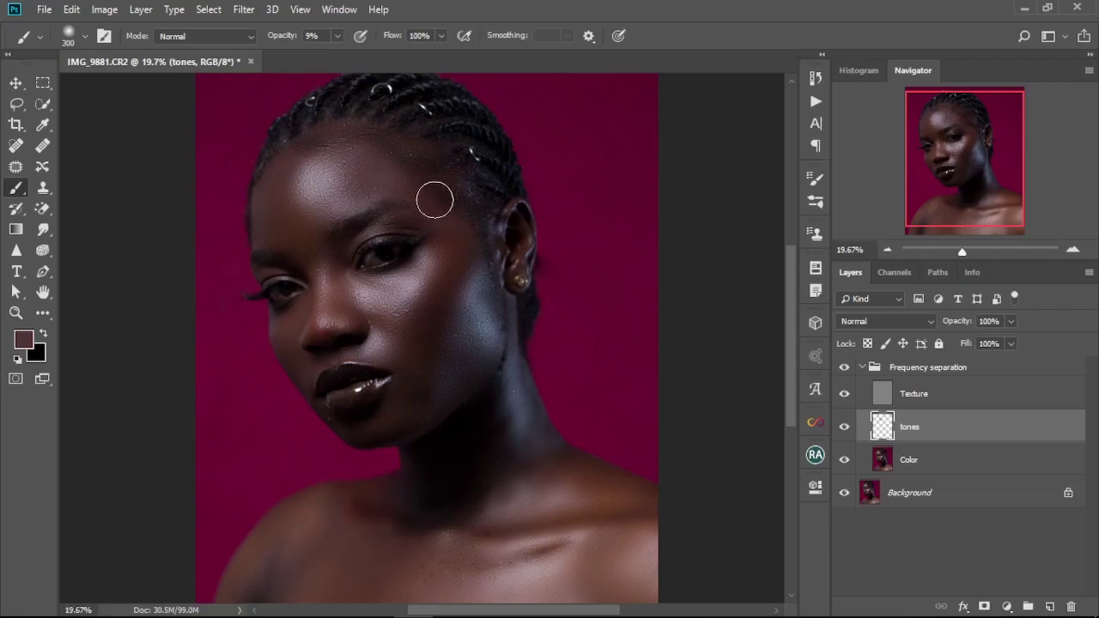
pyautogui.keyDown('alt'); pyautogui.click(332, 198); pyautogui.keyUp('alt')
pyautogui.moveTo(332, 197)
pyautogui.mouseDown()
pyautogui.moveTo(380, 171)
pyautogui.moveTo(372, 150)
pyautogui.moveTo(387, 212)
pyautogui.moveTo(429, 203)
pyautogui.mouseUp()
pyautogui.keyDown('alt'); pyautogui.click(406, 188); pyautogui.keyUp('alt')
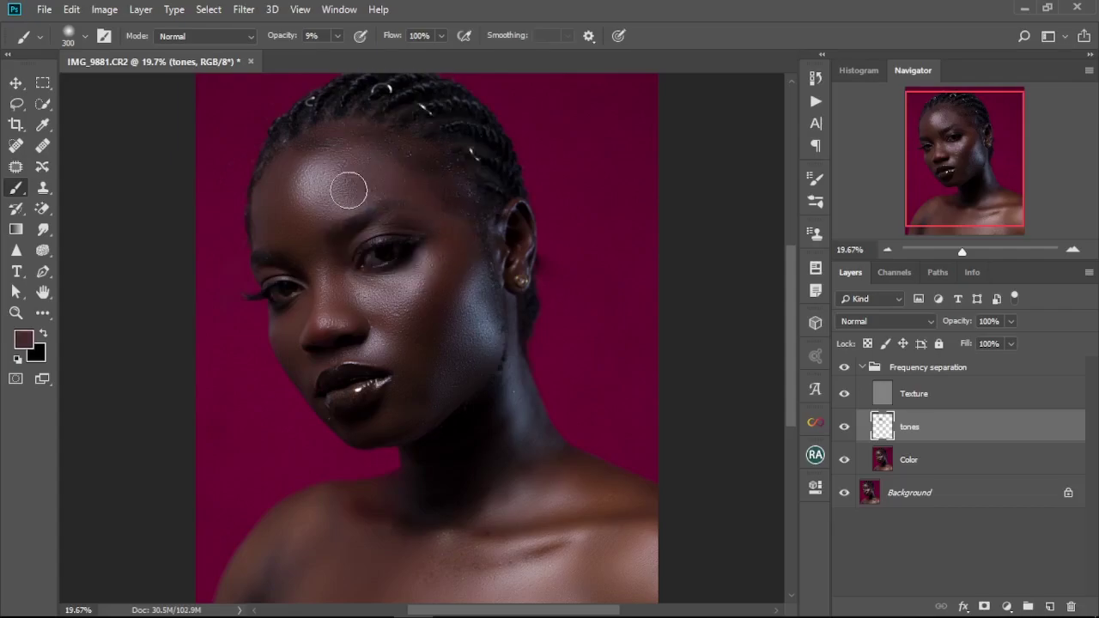
# Compare the portrait with and without the tones layer, and lower that layer's opacity to 42%.
pyautogui.scroll(3, 407, 297)
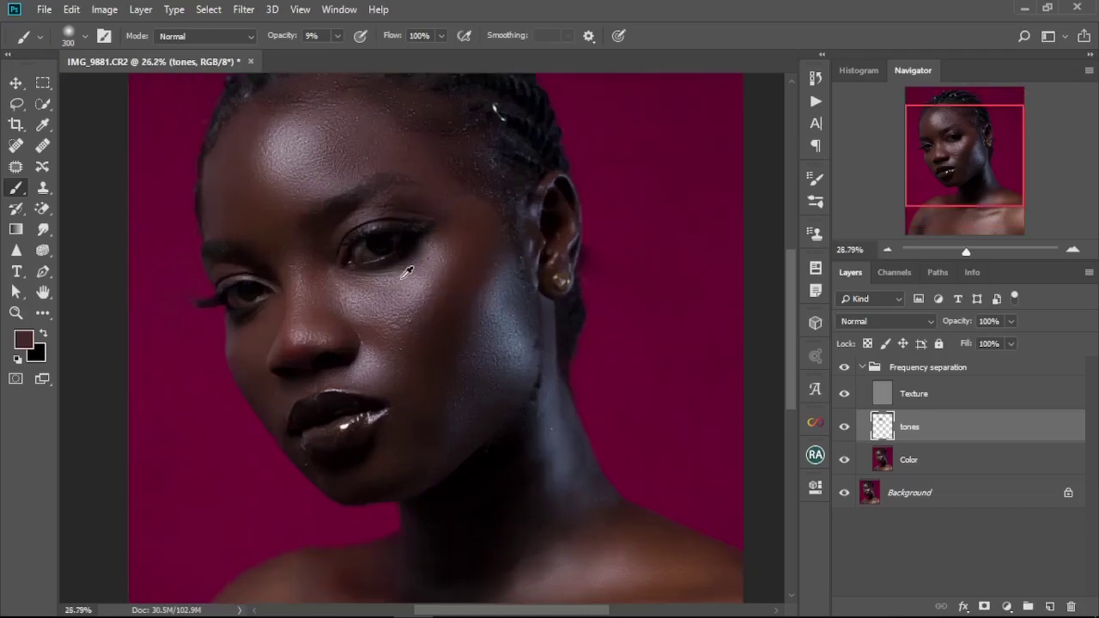
pyautogui.click(843, 428)
pyautogui.moveTo(937, 320); pyautogui.dragTo(951, 324)
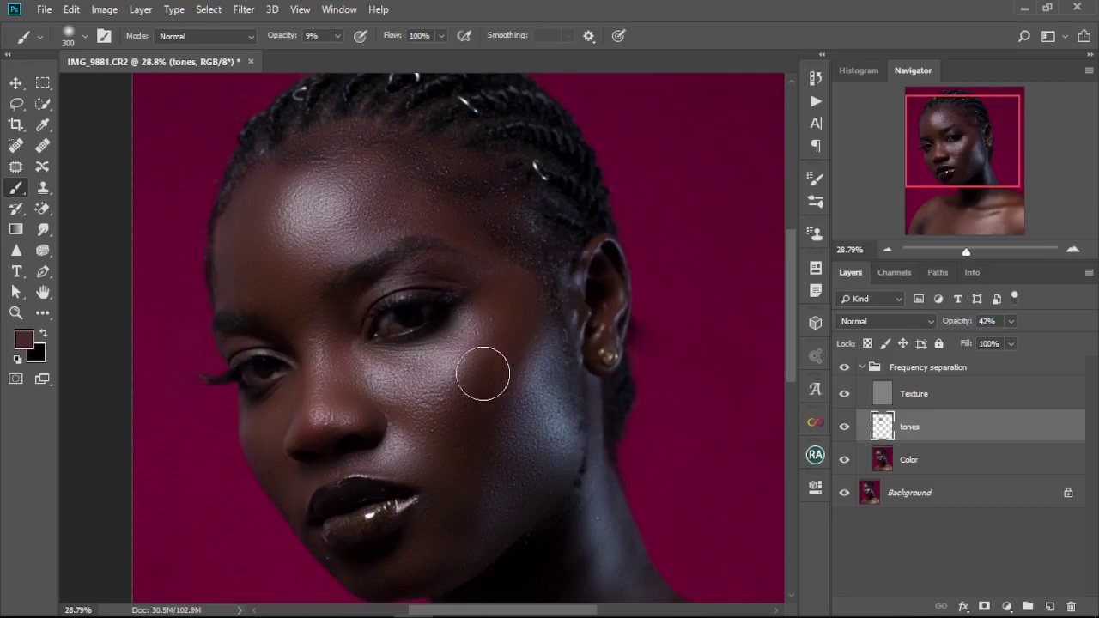
# Paint skin tone over the cheek beside the bluish highlight, resampling the nearby skin color between strokes.
pyautogui.moveTo(514, 383); pyautogui.dragTo(509, 417)
pyautogui.moveTo(531, 362); pyautogui.dragTo(558, 448)
pyautogui.moveTo(499, 474); pyautogui.dragTo(550, 349)
pyautogui.keyDown('alt'); pyautogui.click(476, 287); pyautogui.keyUp('alt')
pyautogui.moveTo(473, 329); pyautogui.dragTo(569, 291)
# Blend the forehead up to the hairline with repeatedly sampled skin tones.
pyautogui.keyDown('alt'); pyautogui.click(479, 214); pyautogui.keyUp('alt')
pyautogui.moveTo(477, 233); pyautogui.dragTo(524, 231)
pyautogui.keyDown('alt'); pyautogui.click(468, 186); pyautogui.keyUp('alt')
pyautogui.moveTo(438, 120)
pyautogui.mouseDown()
pyautogui.moveTo(468, 187)
pyautogui.moveTo(447, 90)
pyautogui.mouseUp()
pyautogui.moveTo(487, 142)
pyautogui.mouseDown()
pyautogui.moveTo(488, 216)
pyautogui.moveTo(439, 177)
pyautogui.moveTo(437, 190)
pyautogui.mouseUp()
pyautogui.keyDown('alt'); pyautogui.click(440, 199); pyautogui.keyUp('alt')
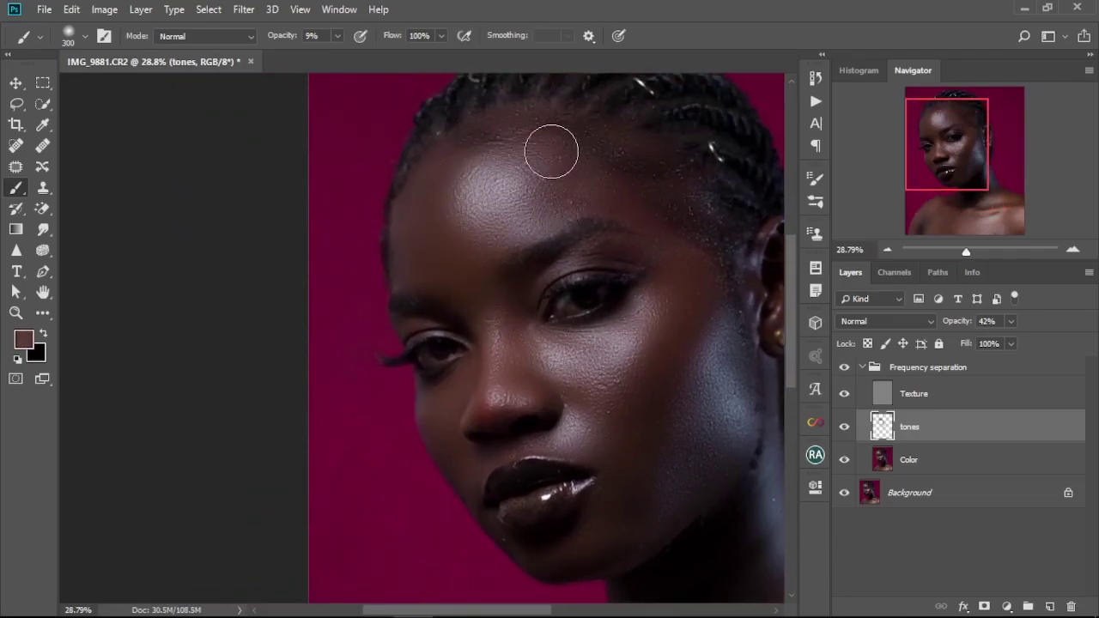
# Compare the whole portrait before and after retouching by toggling the visibility of the Frequency separation group.
pyautogui.keyDown('alt'); pyautogui.scroll(-3, 598, 356); pyautogui.keyUp('alt')
pyautogui.keyDown('alt'); pyautogui.scroll(-1, 599, 356); pyautogui.keyUp('alt')
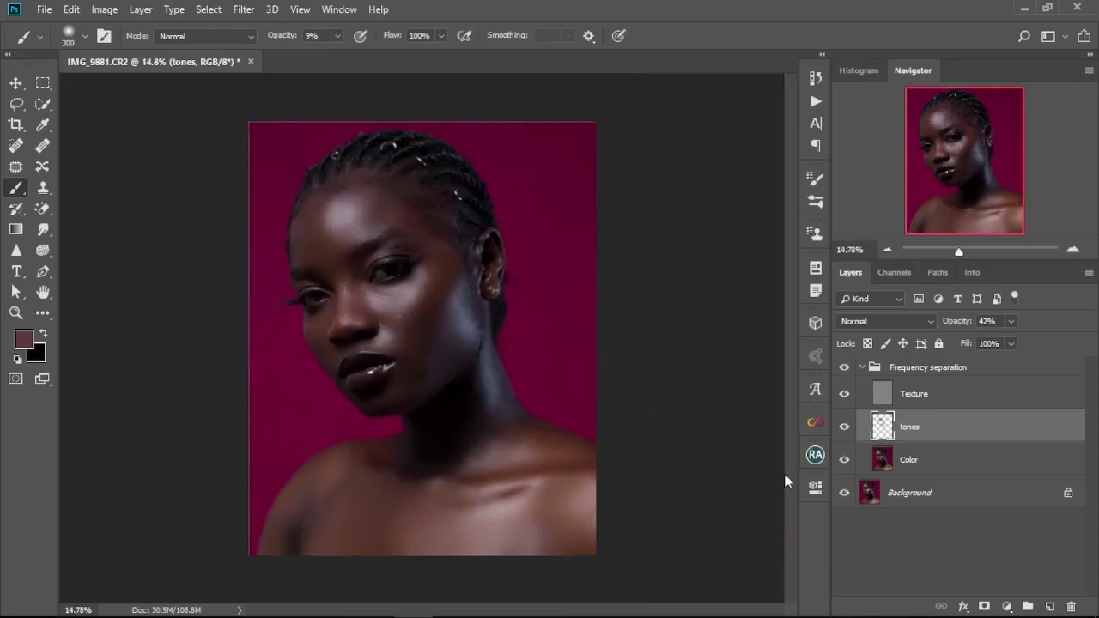
pyautogui.click(845, 367)
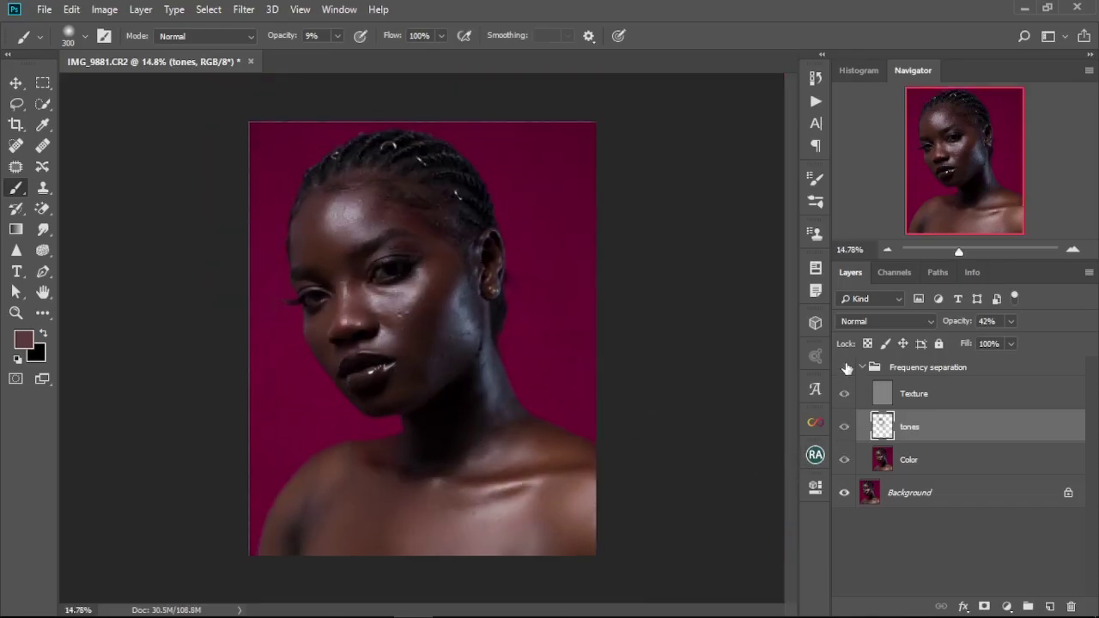
pyautogui.click(845, 367)
pyautogui.click(845, 367)
pyautogui.click(846, 367)
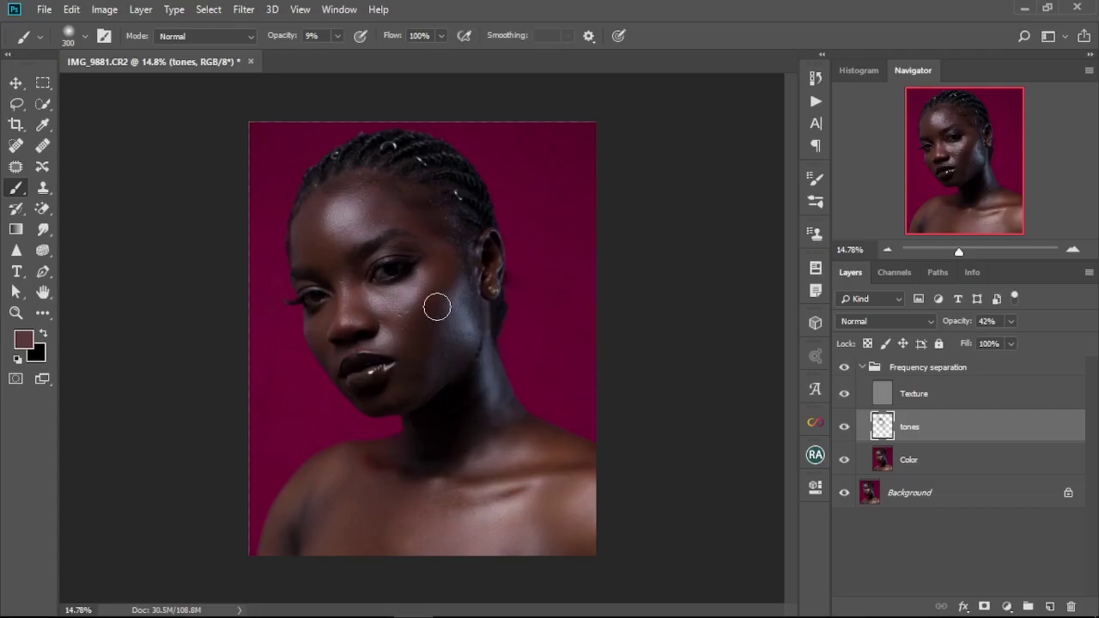
# Examine the face up close with the Frequency separation group hidden and shown to check the skin smoothing.
pyautogui.scroll(4, 443, 300)
pyautogui.scroll(-3, 442, 300)
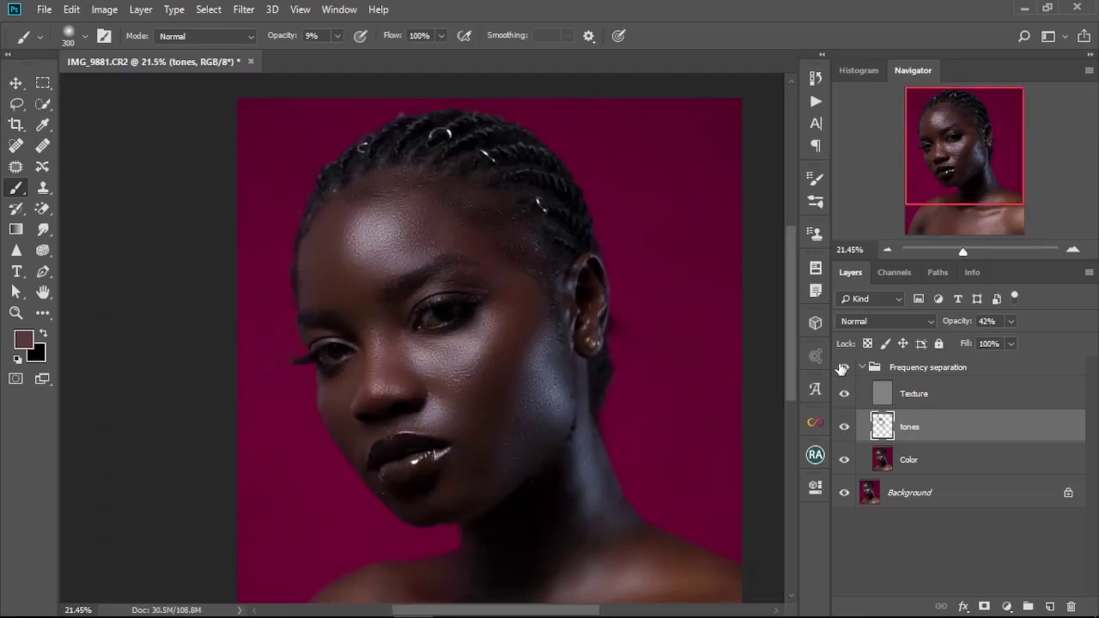
pyautogui.click(843, 367)
pyautogui.click(843, 368)
pyautogui.scroll(2, 489, 391)
pyautogui.moveTo(527, 345)
pyautogui.mouseDown()
pyautogui.moveTo(481, 326)
pyautogui.moveTo(468, 358)
pyautogui.mouseUp()
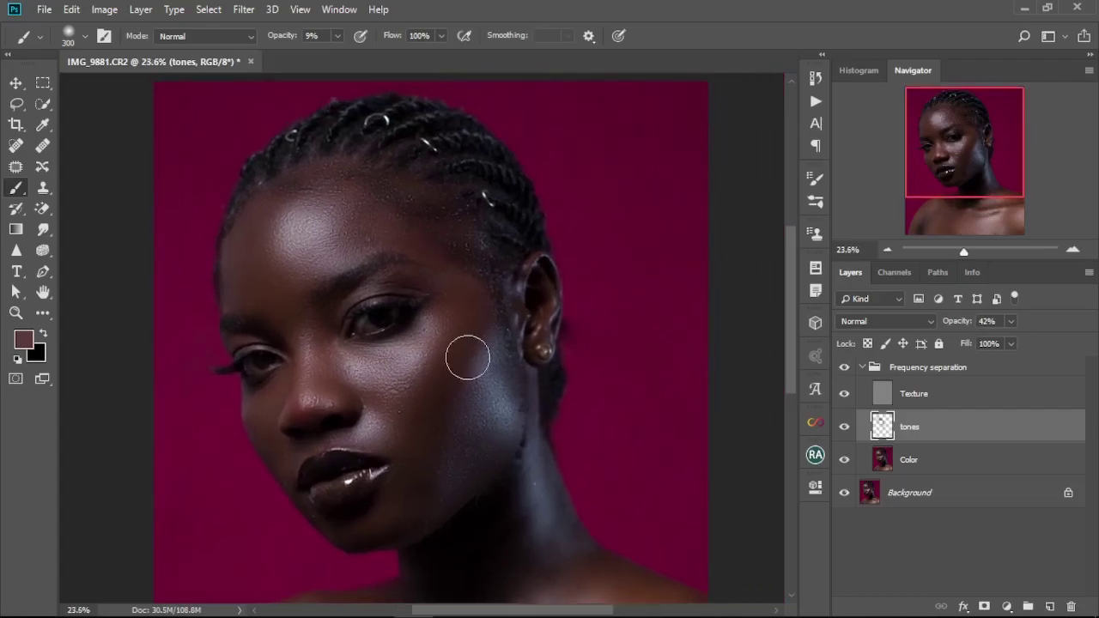
pyautogui.scroll(2, 466, 356)
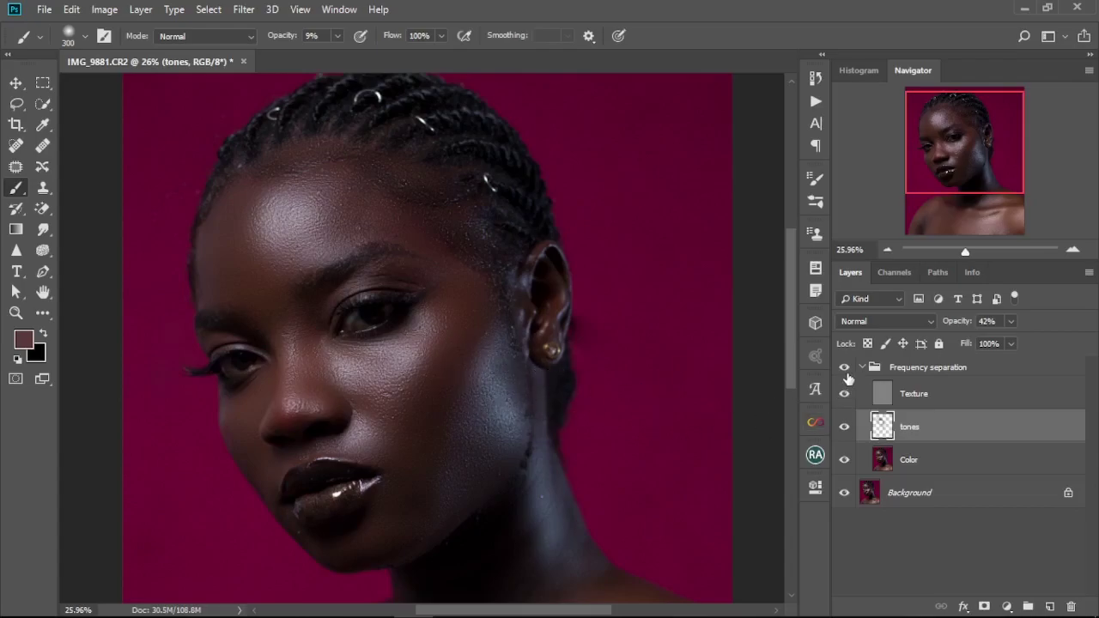
pyautogui.click(844, 368)
pyautogui.click(843, 368)
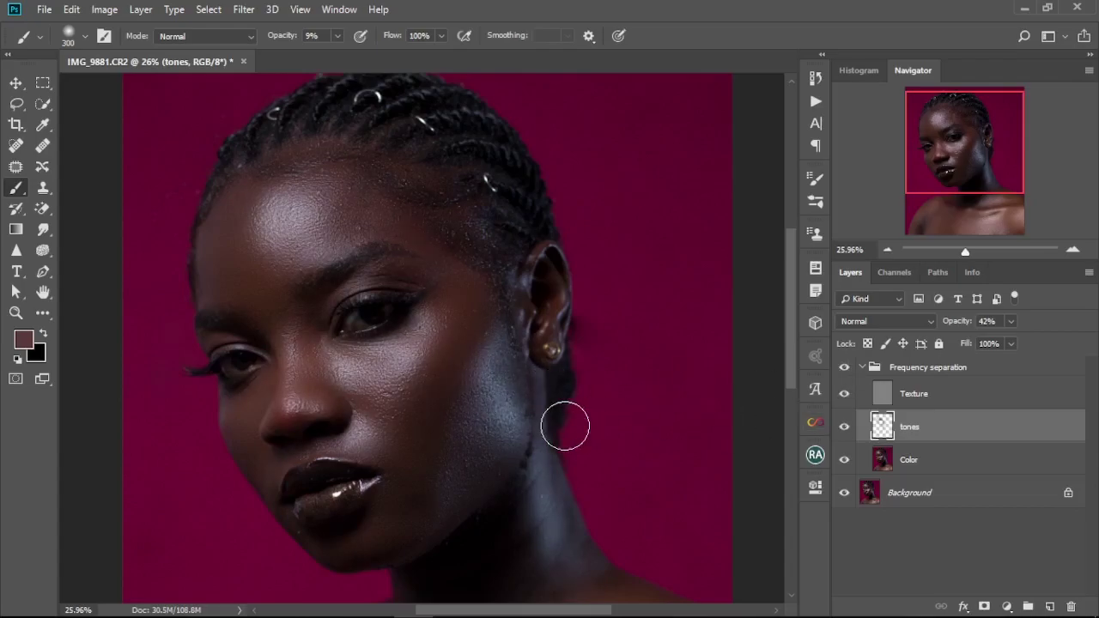